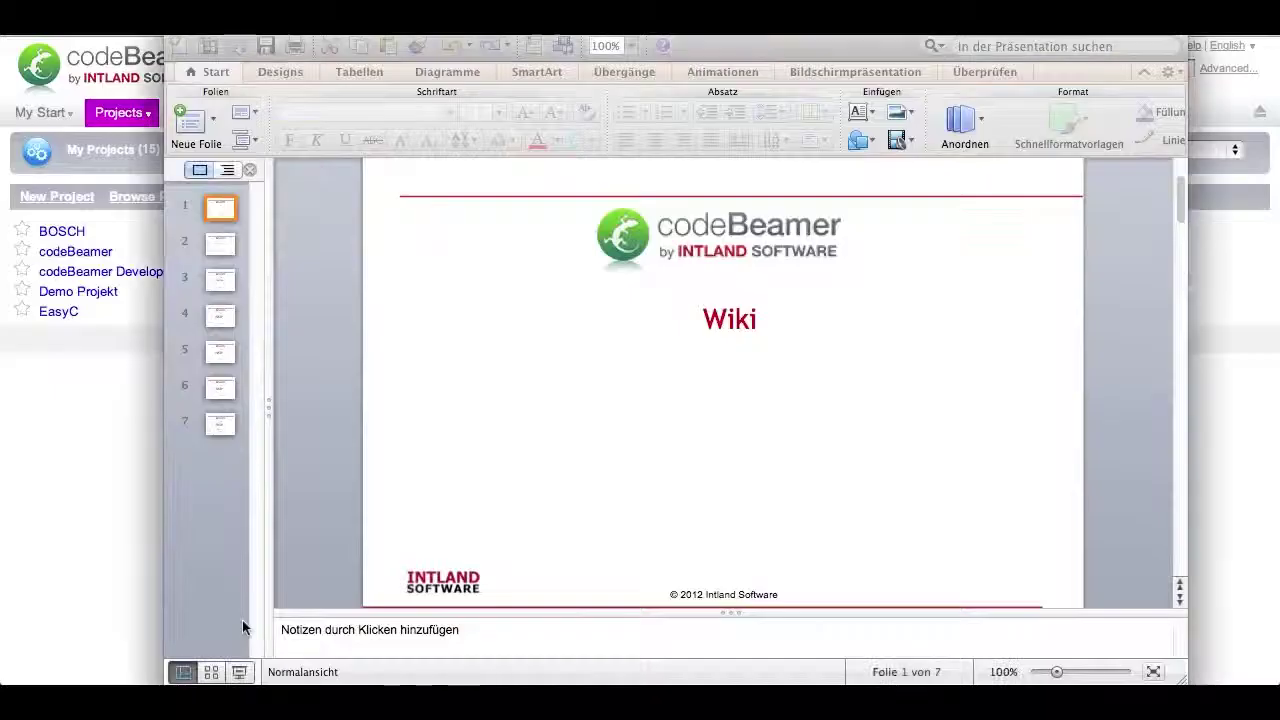
Open the Demo Projekt wiki from the My Projects list
{"action": "left_click", "coordinate": [118, 527]}
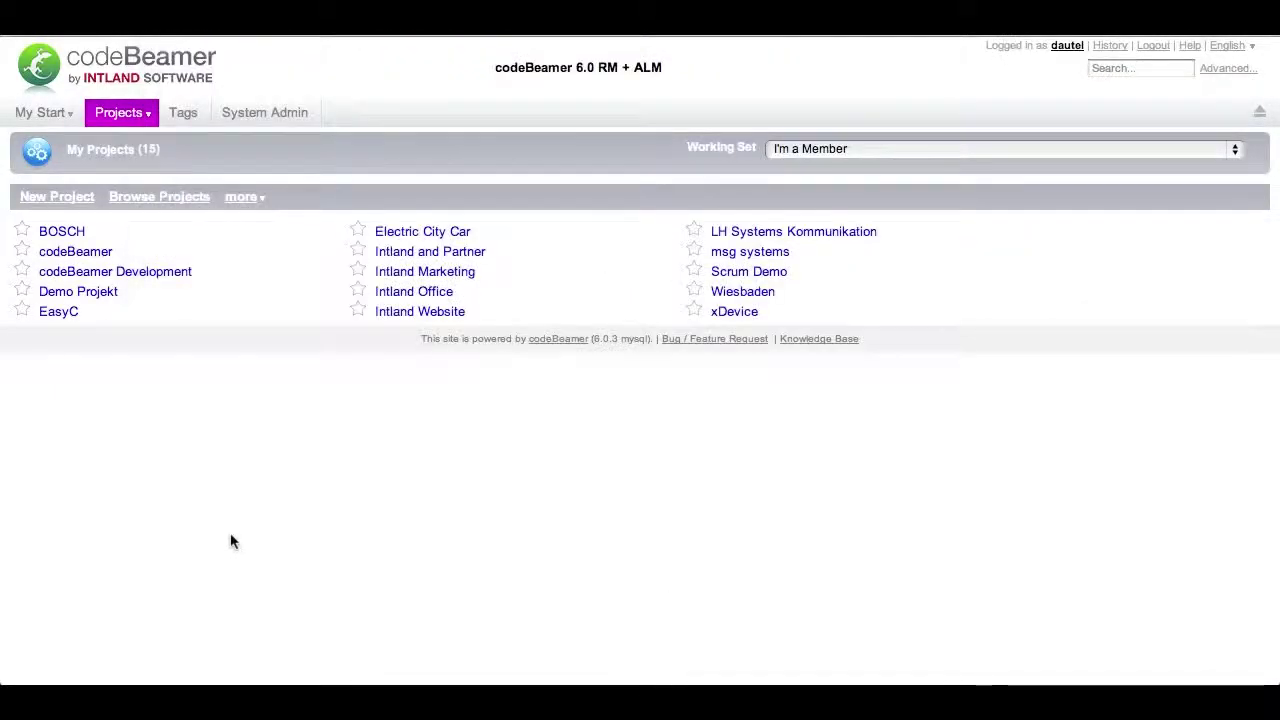
{"action": "left_click", "coordinate": [89, 293]}
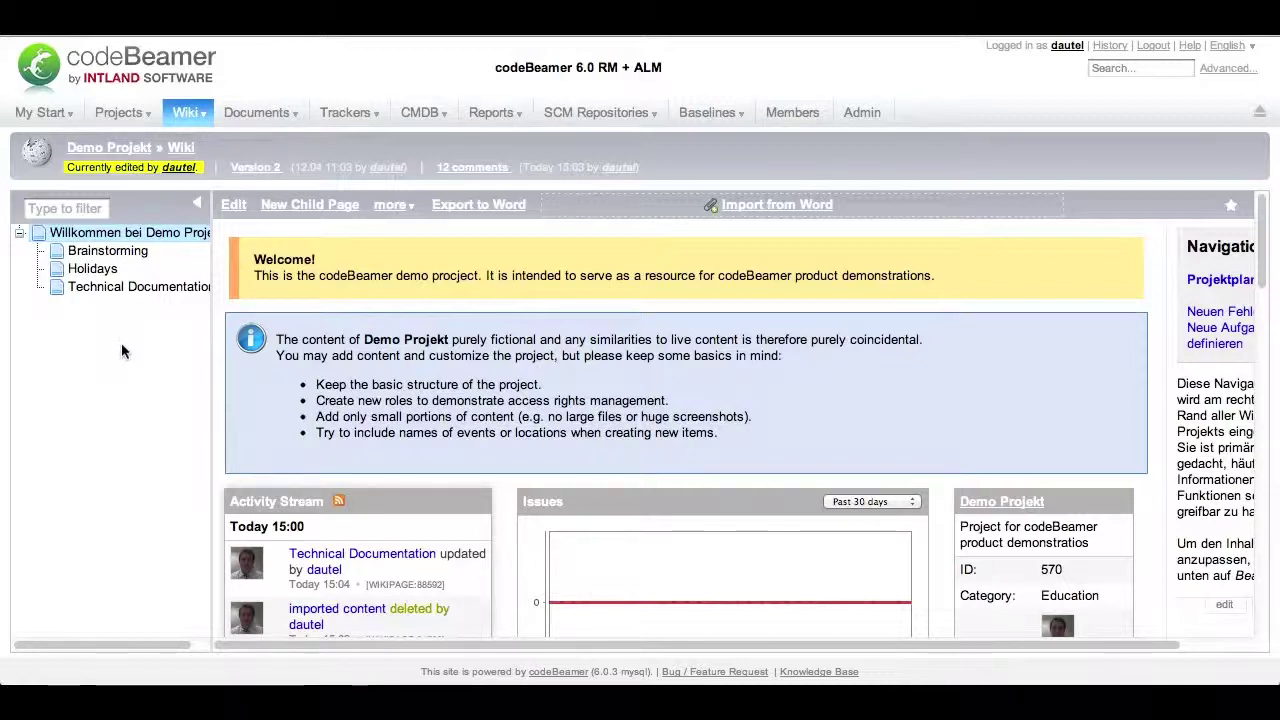
Add a child page titled 'imported content' under the Demo Projekt welcome page
{"action": "left_click", "coordinate": [314, 204]}
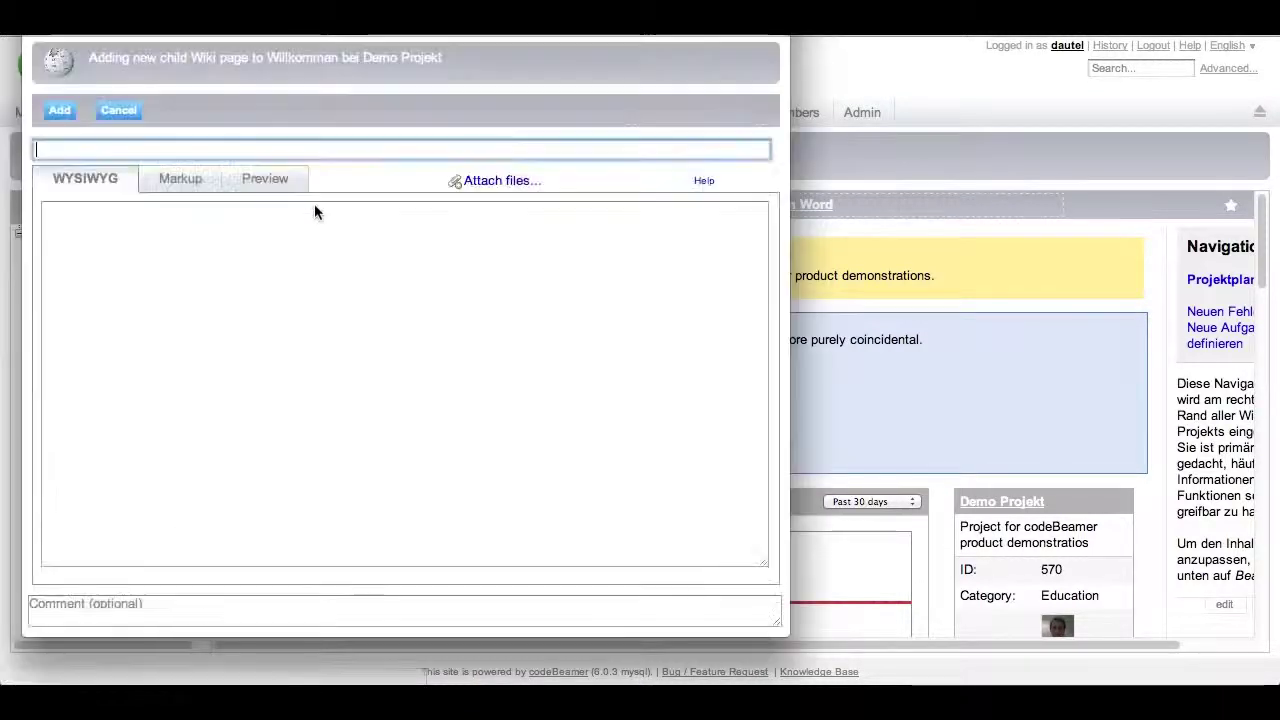
{"action": "left_click", "coordinate": [293, 147]}
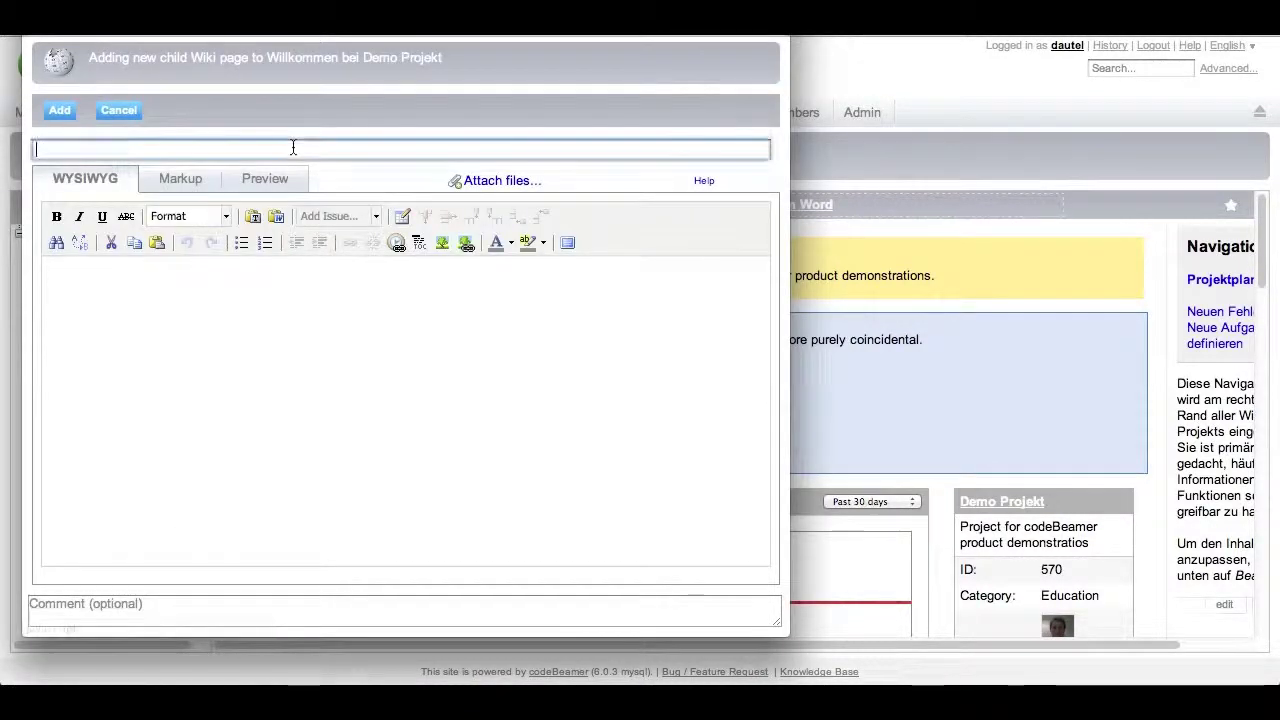
{"action": "type", "text": "i"}
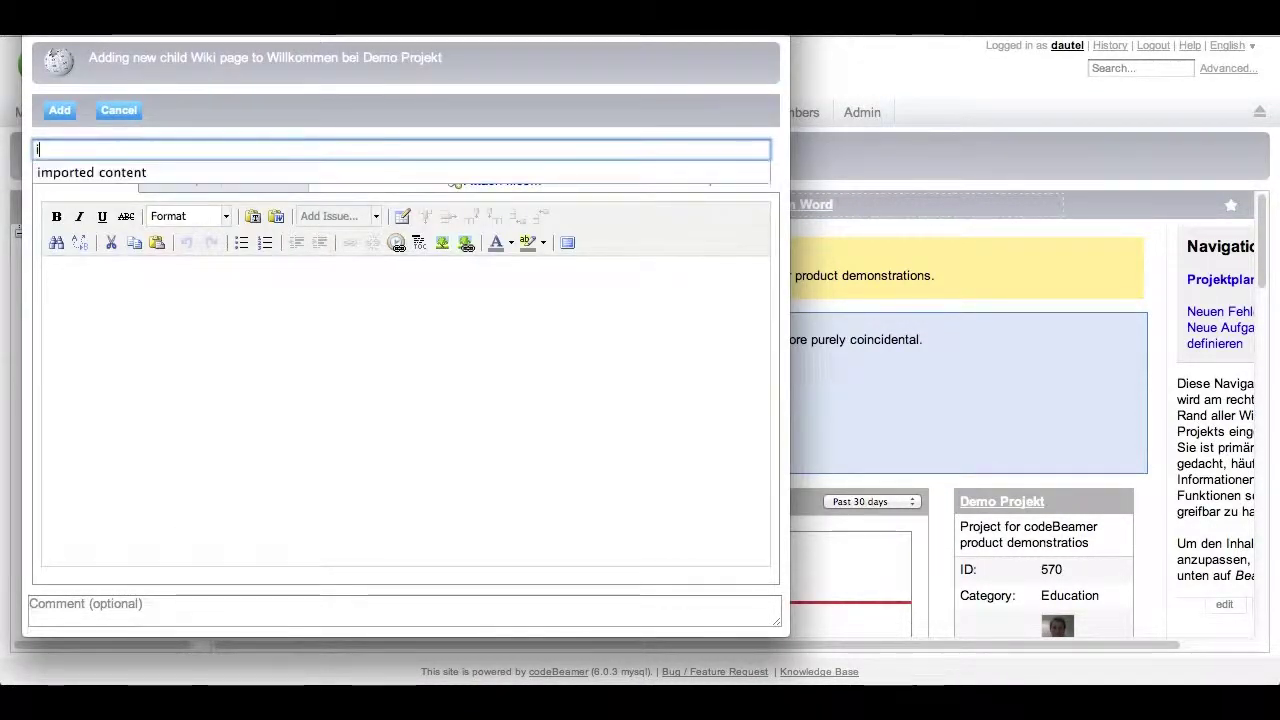
{"action": "type", "text": "m"}
{"action": "left_click", "coordinate": [245, 173]}
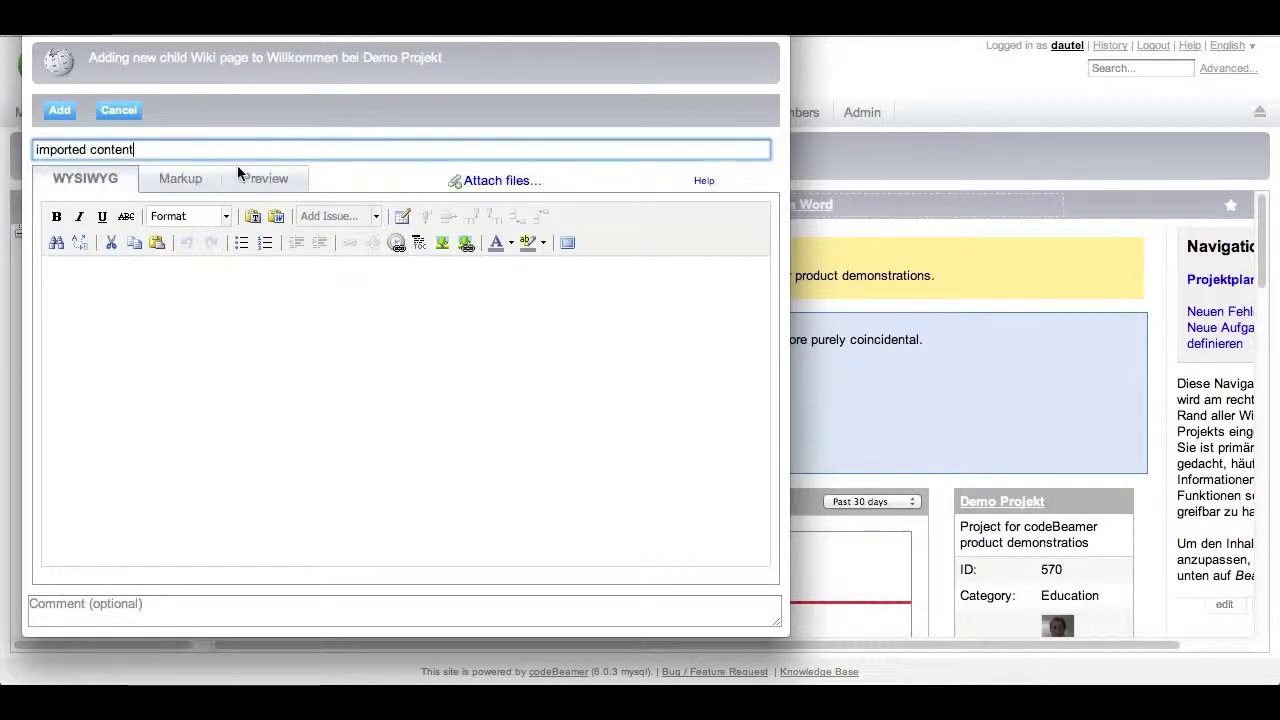
{"action": "left_click", "coordinate": [59, 110]}
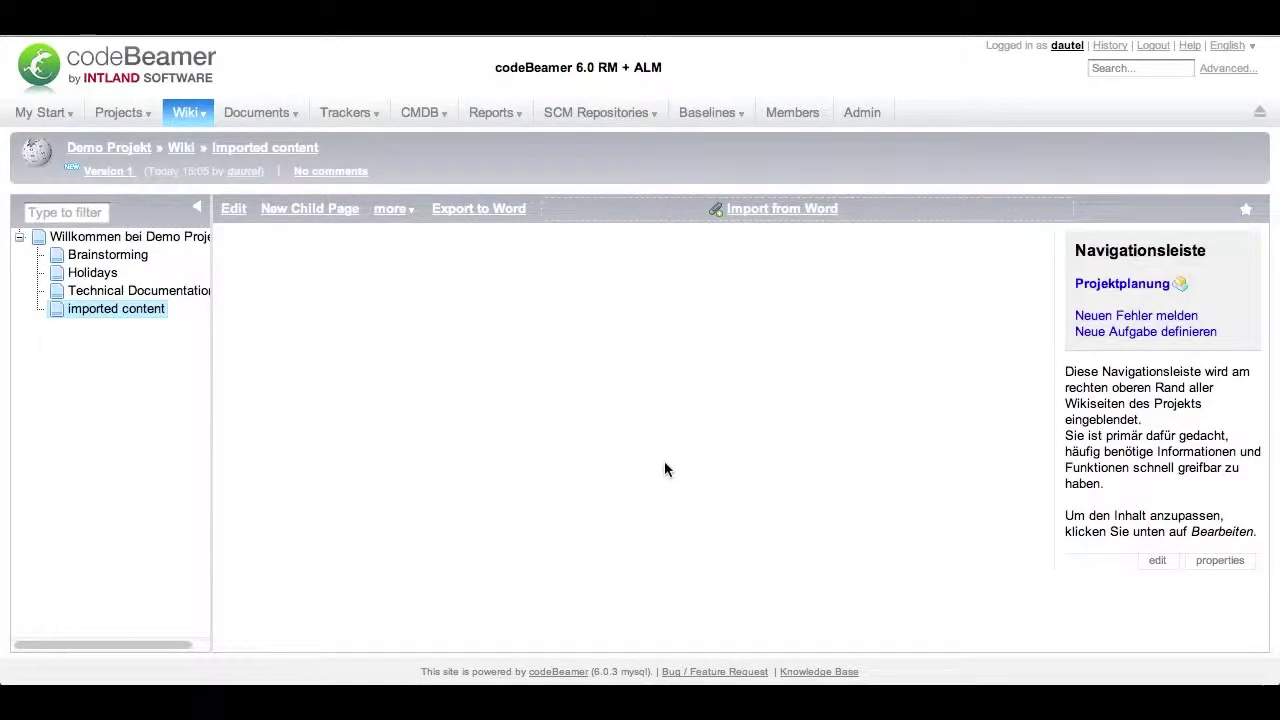
Import the Requirements Word file into the 'imported content' page
{"action": "left_click", "coordinate": [805, 210]}
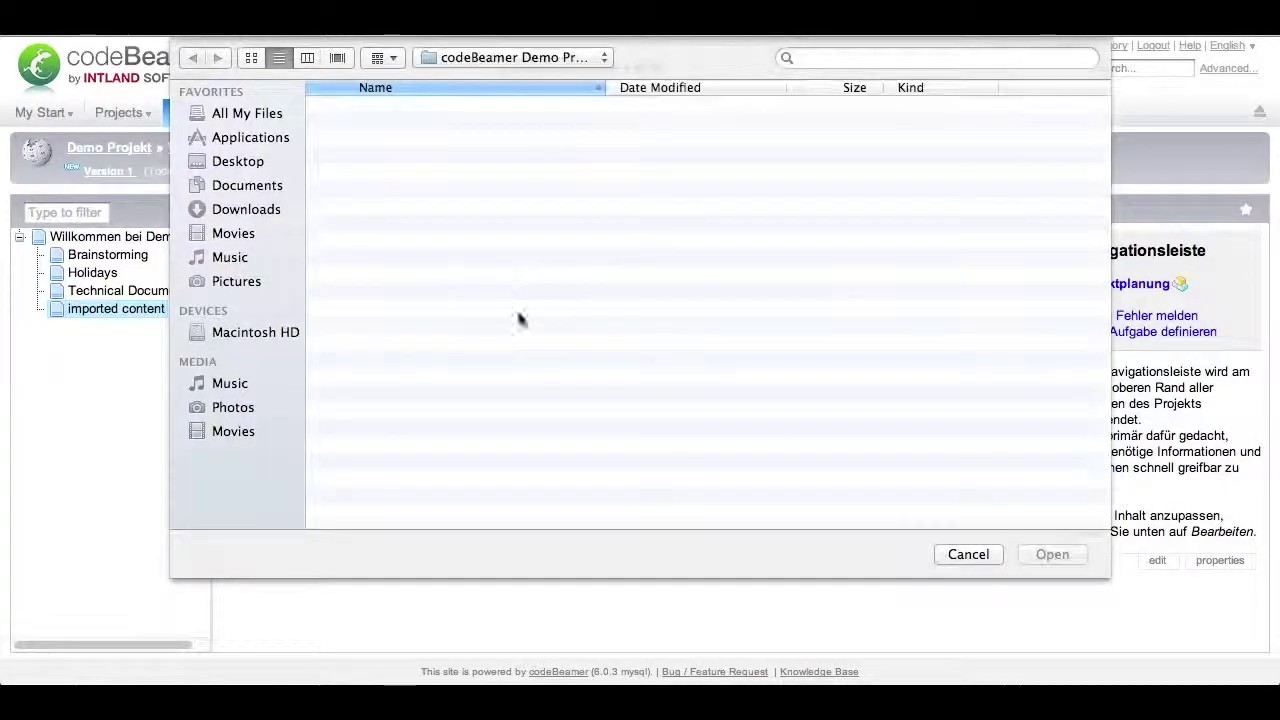
{"action": "left_click", "coordinate": [408, 316]}
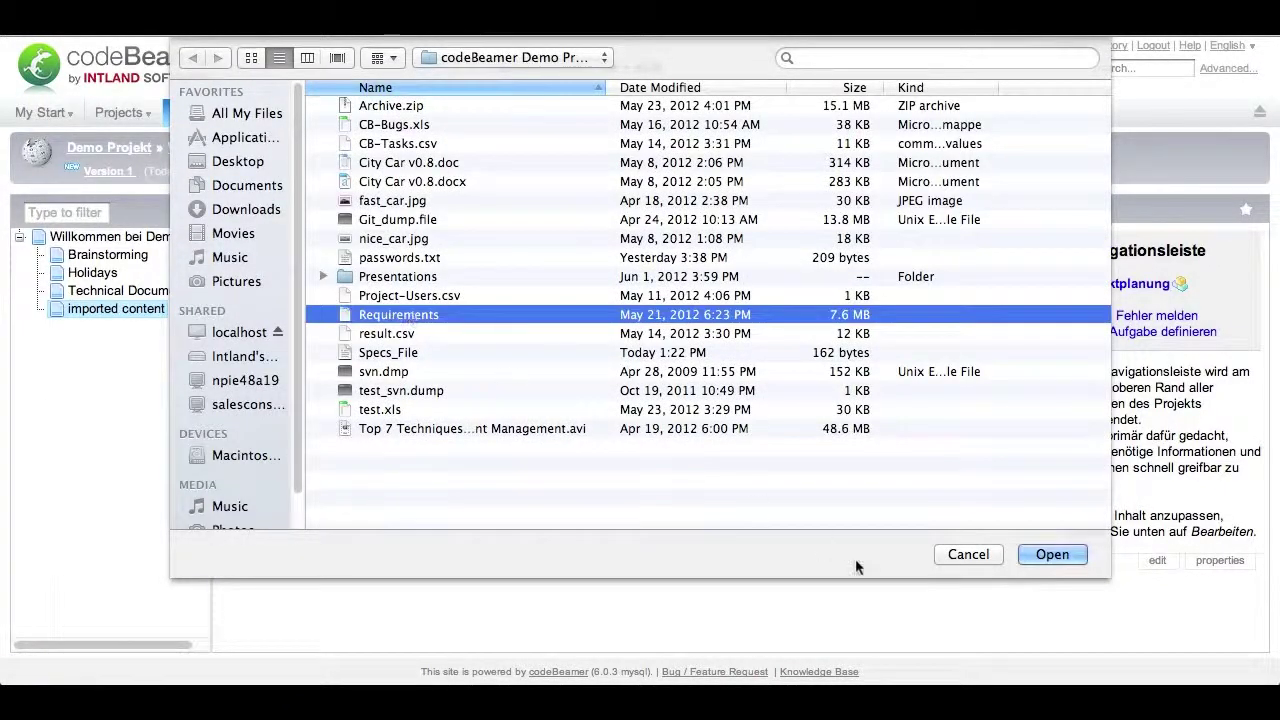
{"action": "left_click", "coordinate": [1070, 556]}
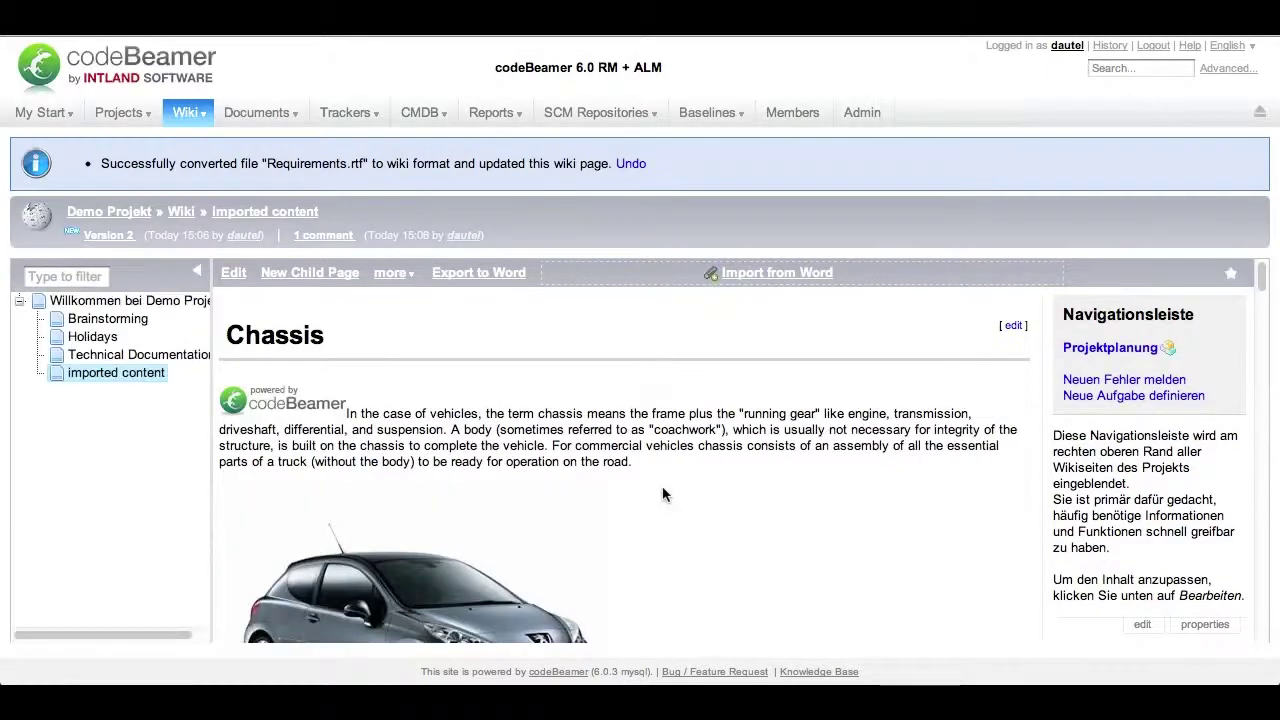
{"action": "scroll", "coordinate": [662, 494], "scroll_direction": "down", "scroll_amount": 2}
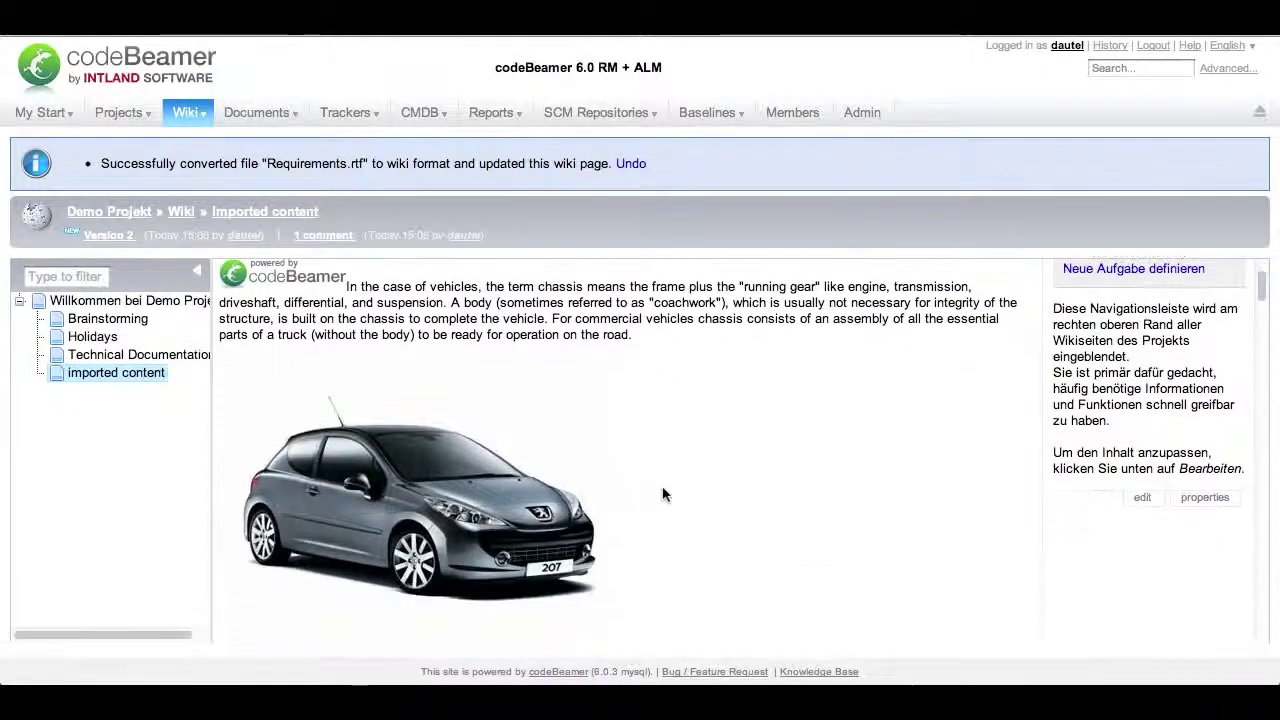
{"action": "scroll", "coordinate": [662, 494], "scroll_direction": "down", "scroll_amount": 1}
{"action": "scroll", "coordinate": [662, 494], "scroll_direction": "down", "scroll_amount": 2}
{"action": "scroll", "coordinate": [662, 494], "scroll_direction": "down", "scroll_amount": 1}
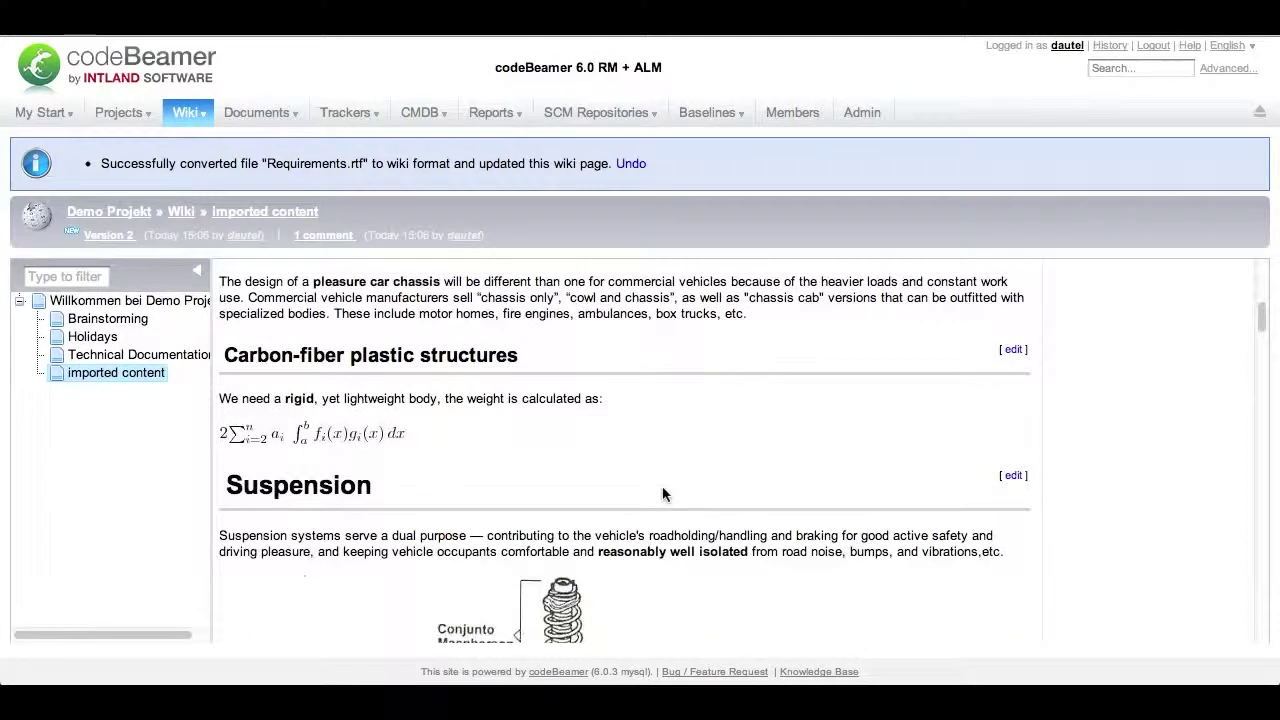
{"action": "scroll", "coordinate": [662, 494], "scroll_direction": "down", "scroll_amount": 1}
{"action": "scroll", "coordinate": [686, 486], "scroll_direction": "down", "scroll_amount": 1}
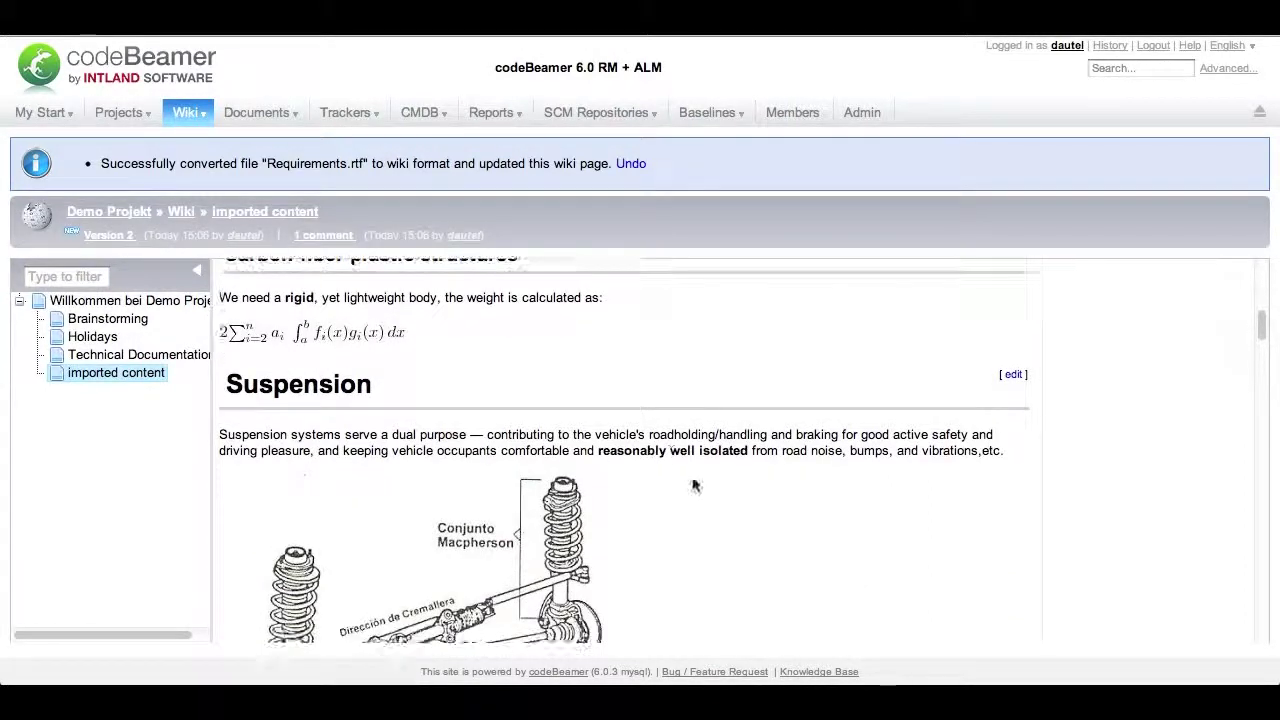
{"action": "scroll", "coordinate": [740, 510], "scroll_direction": "down", "scroll_amount": 2}
{"action": "scroll", "coordinate": [760, 527], "scroll_direction": "down", "scroll_amount": 3}
{"action": "scroll", "coordinate": [765, 522], "scroll_direction": "down", "scroll_amount": 3}
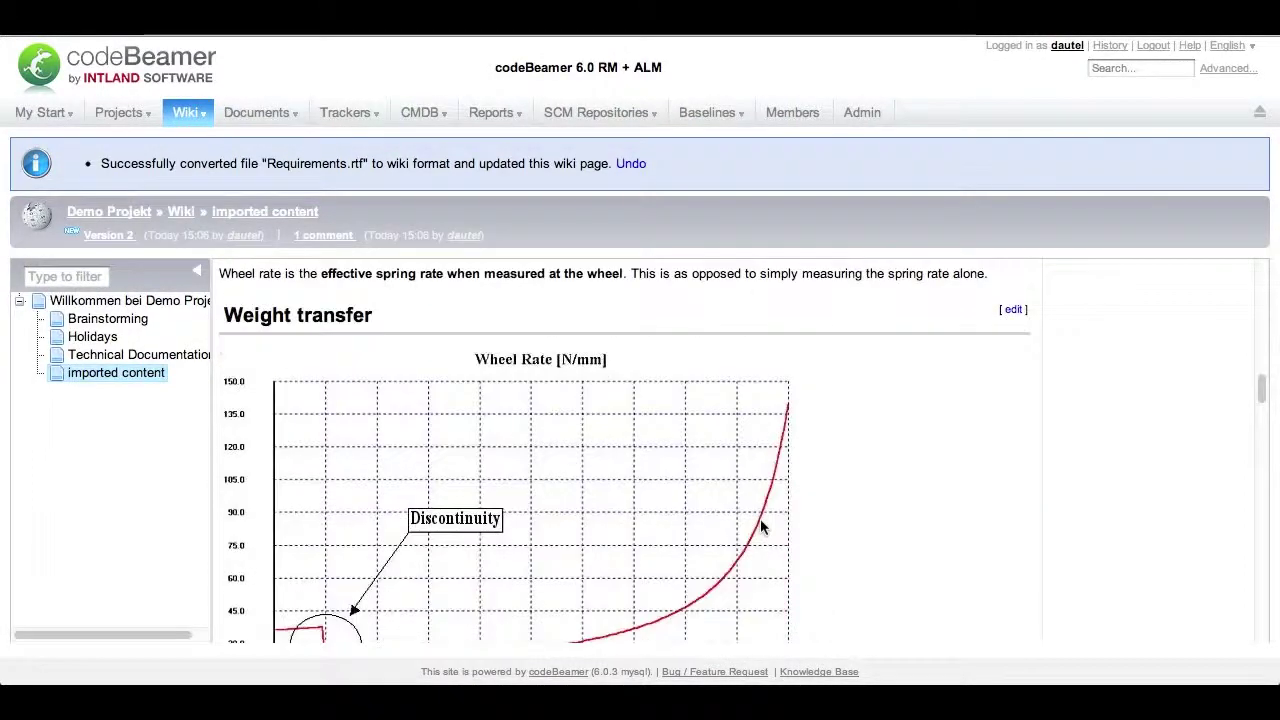
{"action": "scroll", "coordinate": [775, 514], "scroll_direction": "up", "scroll_amount": 4}
{"action": "scroll", "coordinate": [783, 510], "scroll_direction": "up", "scroll_amount": 4}
{"action": "scroll", "coordinate": [780, 509], "scroll_direction": "up", "scroll_amount": 3}
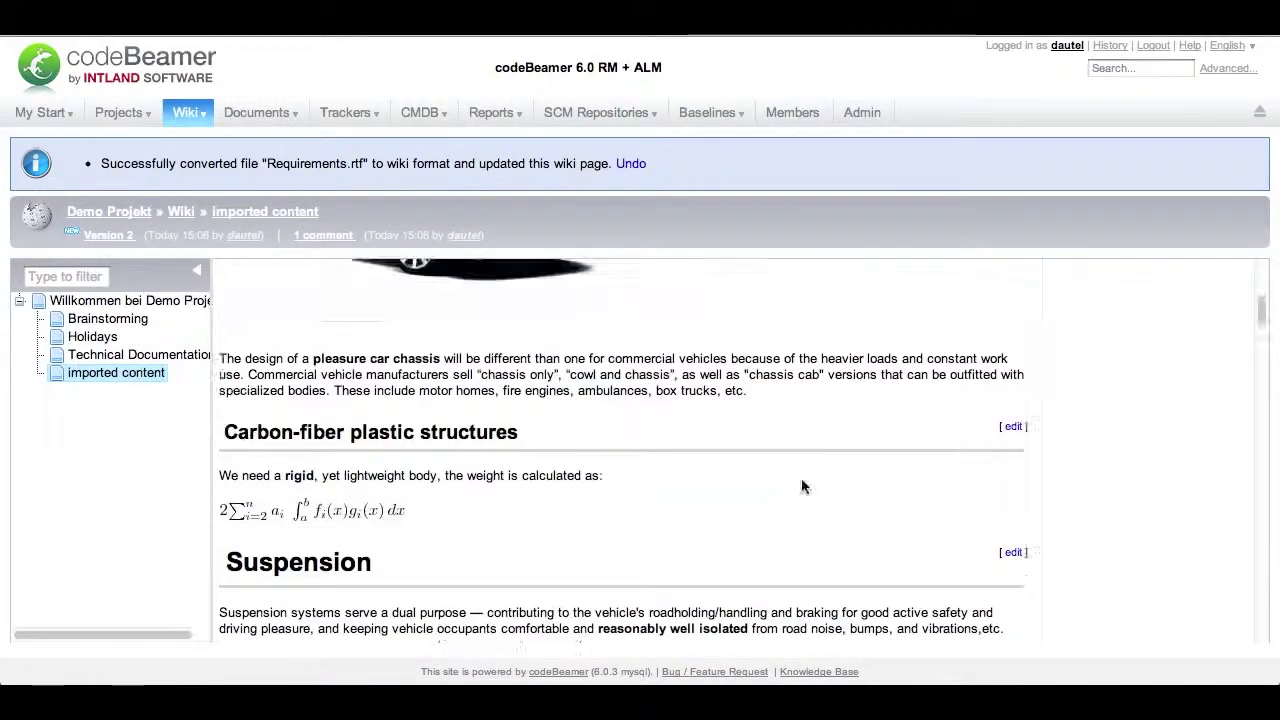
{"action": "scroll", "coordinate": [803, 486], "scroll_direction": "up", "scroll_amount": 2}
{"action": "scroll", "coordinate": [809, 477], "scroll_direction": "up", "scroll_amount": 2}
{"action": "scroll", "coordinate": [754, 497], "scroll_direction": "up", "scroll_amount": 2}
{"action": "scroll", "coordinate": [700, 465], "scroll_direction": "up", "scroll_amount": 1}
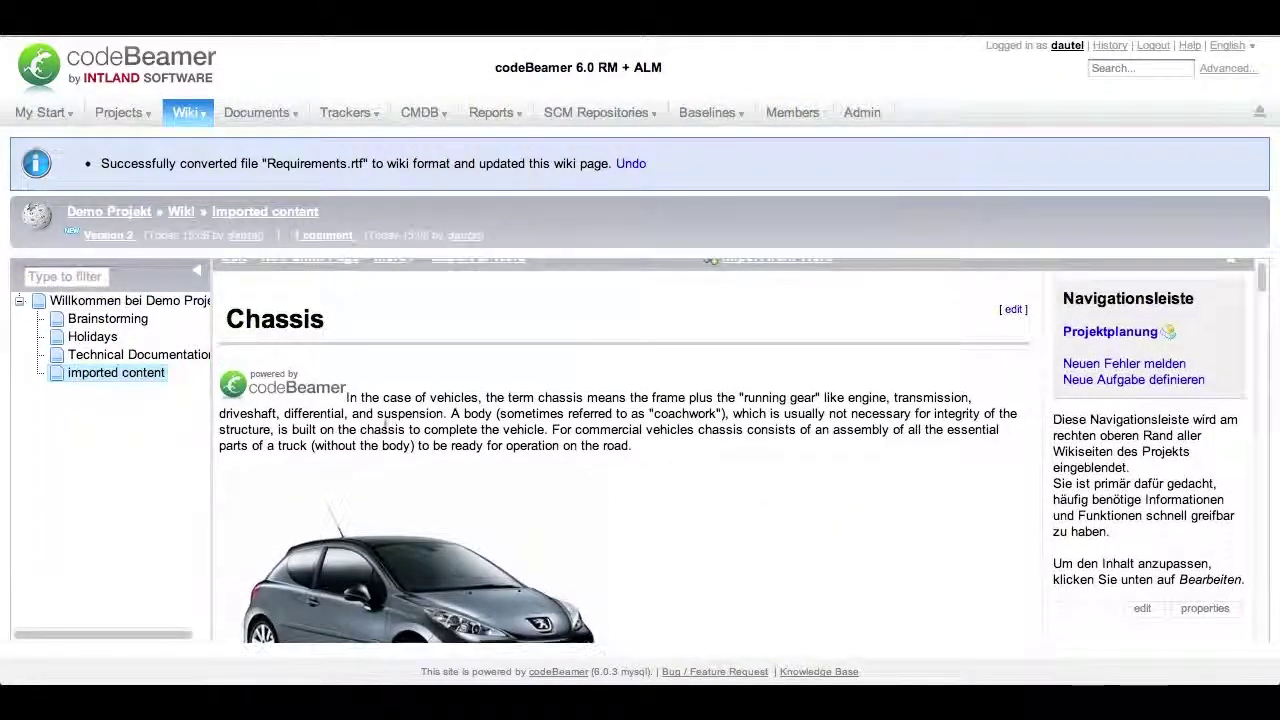
{"action": "scroll", "coordinate": [829, 449], "scroll_direction": "up", "scroll_amount": 1}
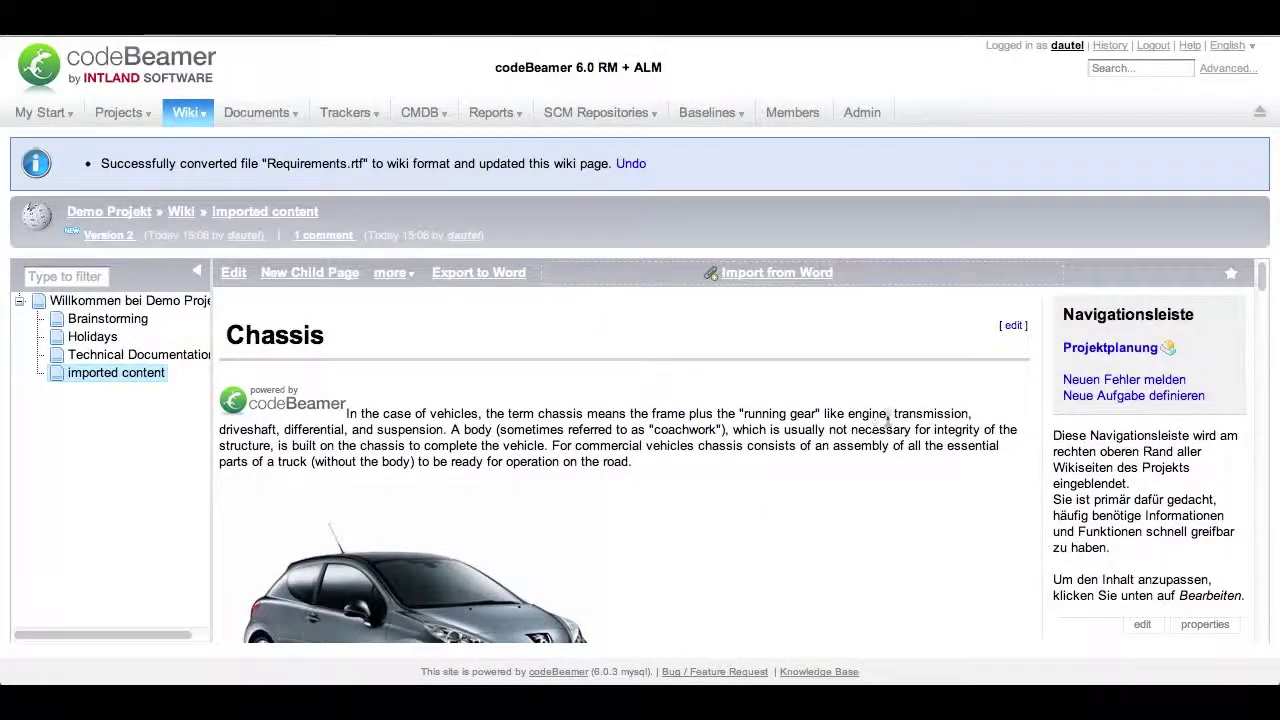
Edit the Chassis section, checking its Markup and Preview views before returning to WYSIWYG
{"action": "left_click", "coordinate": [1013, 325]}
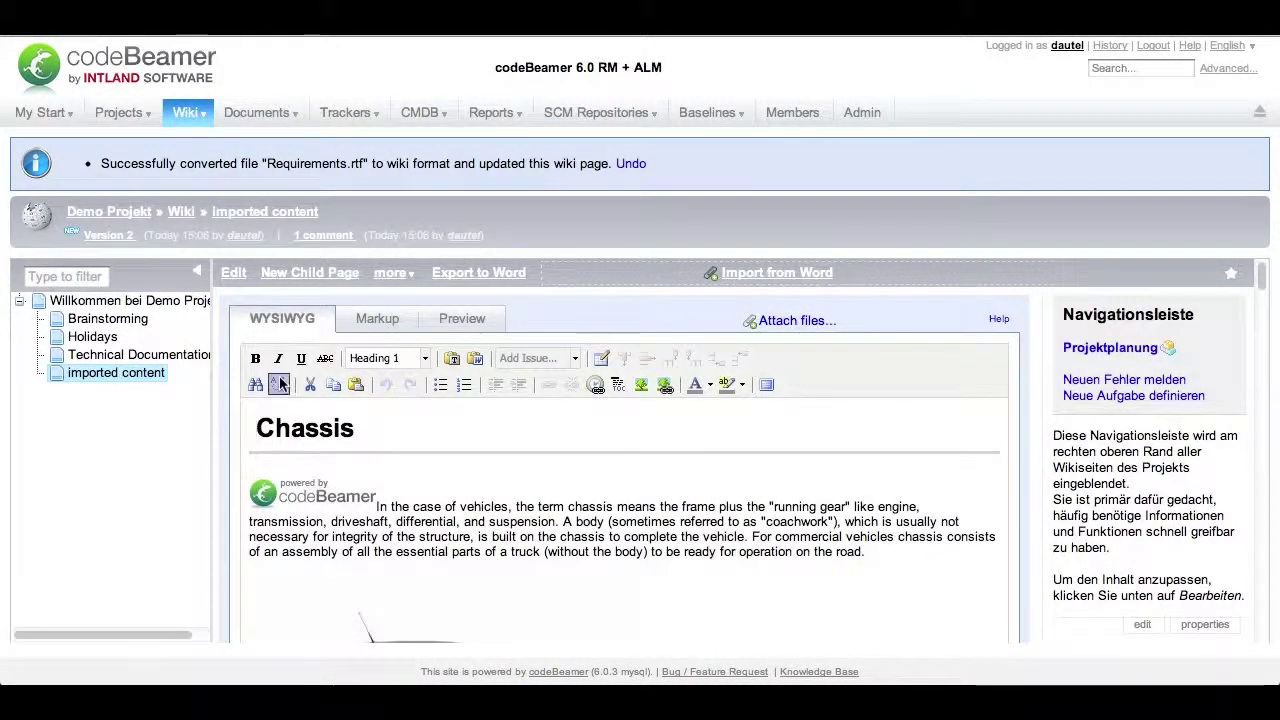
{"action": "left_click", "coordinate": [395, 325]}
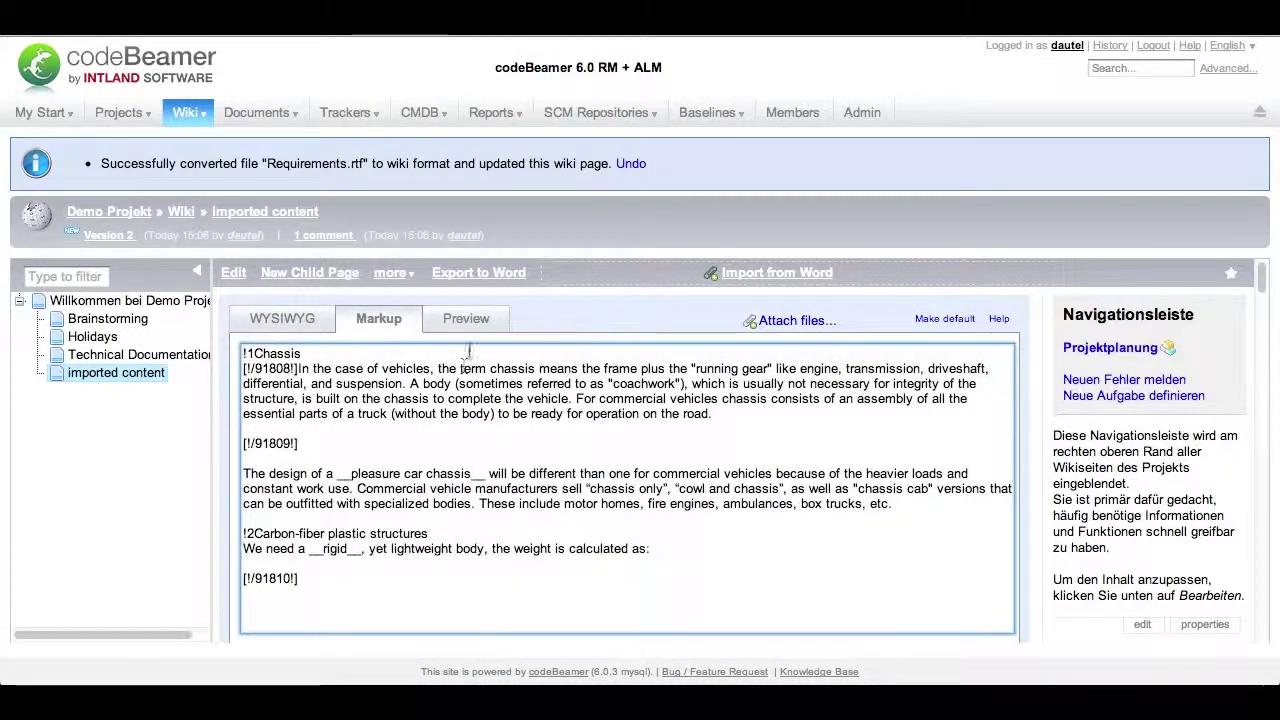
{"action": "left_click", "coordinate": [465, 320]}
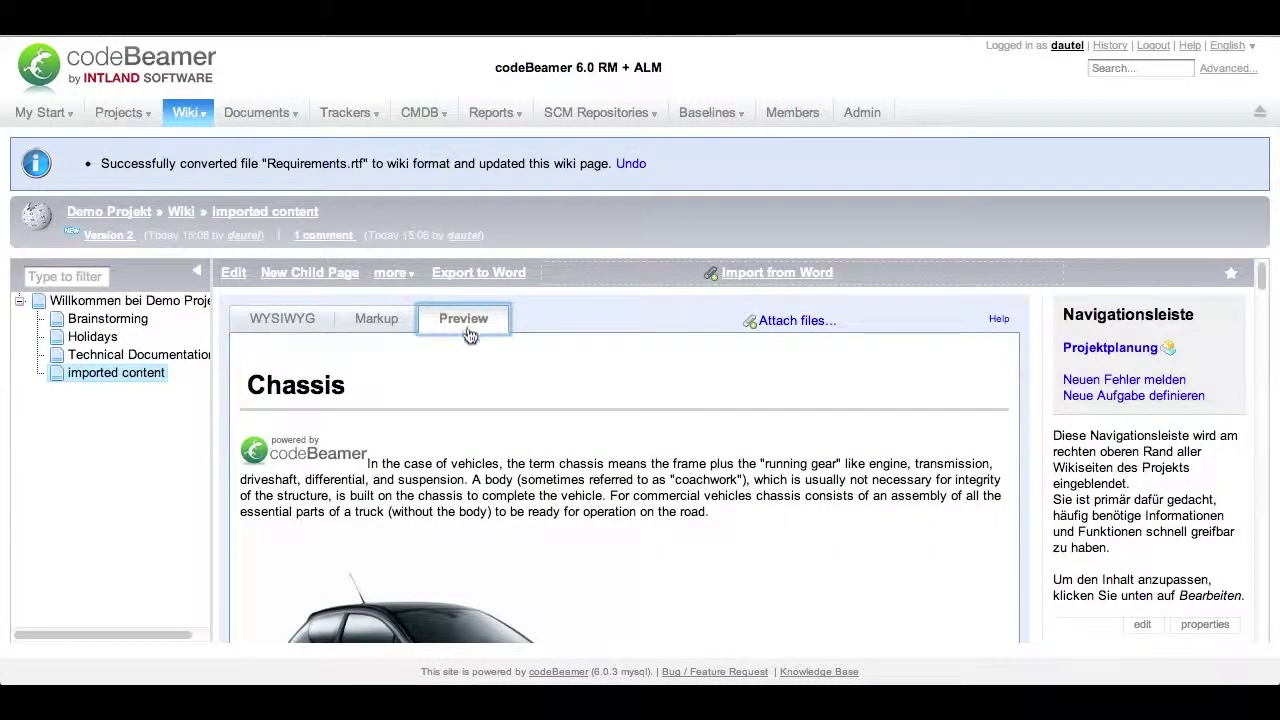
{"action": "left_click", "coordinate": [288, 320]}
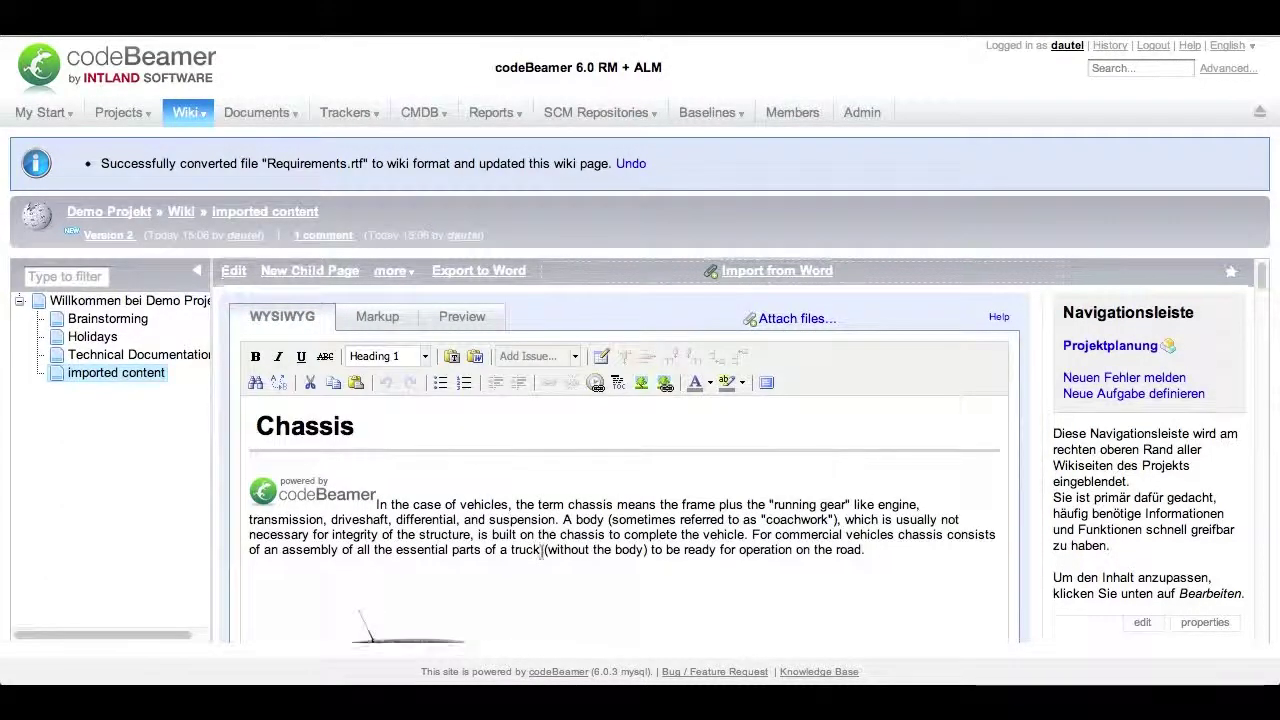
Delete the existing car image from the Chassis section
{"action": "scroll", "coordinate": [537, 550], "scroll_direction": "down", "scroll_amount": 4}
{"action": "scroll", "coordinate": [537, 550], "scroll_direction": "down", "scroll_amount": 2}
{"action": "left_click", "coordinate": [479, 488]}
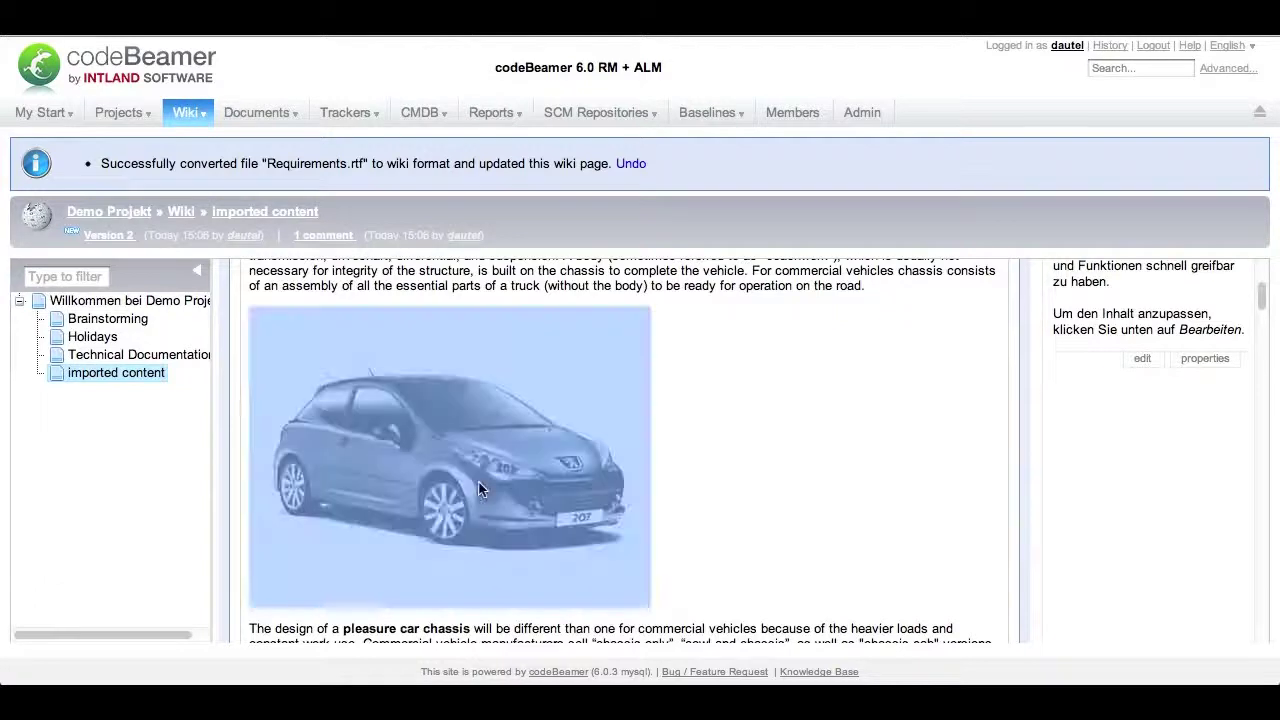
{"action": "key", "text": "Delete"}
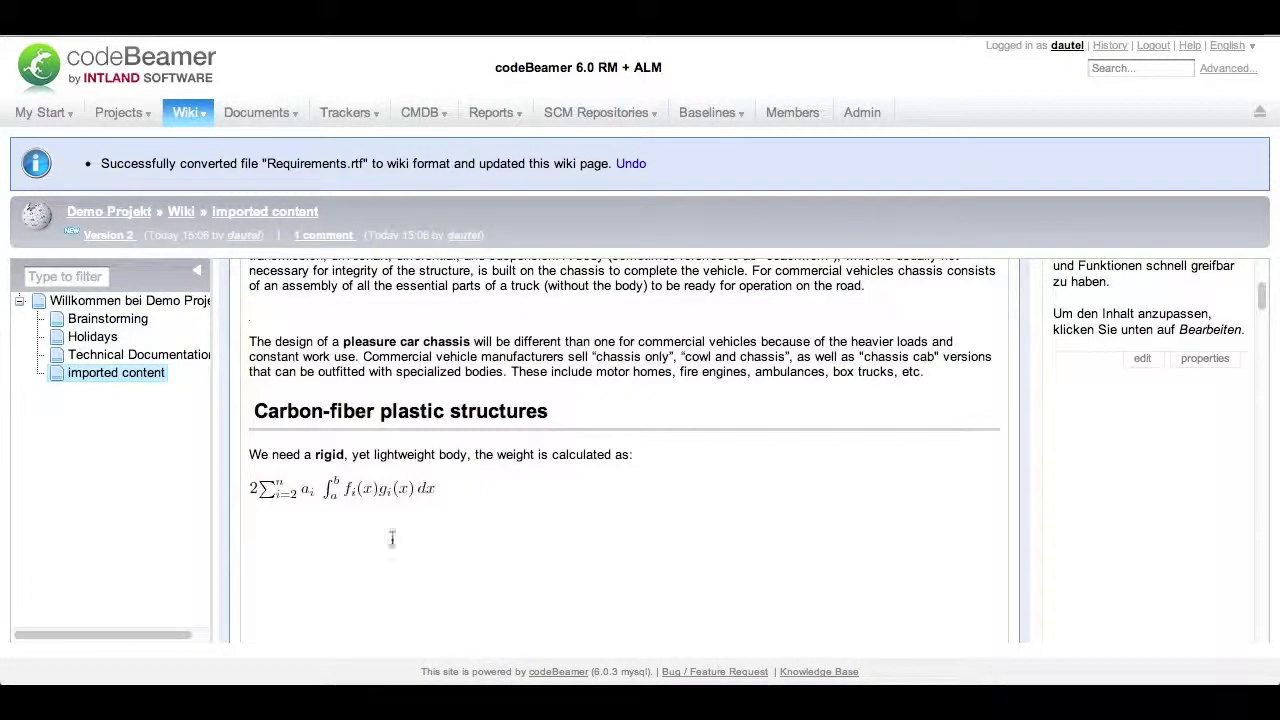
Drag fast_car.jpg from Finder into the Chassis section and save the edit
{"action": "left_click", "coordinate": [214, 700]}
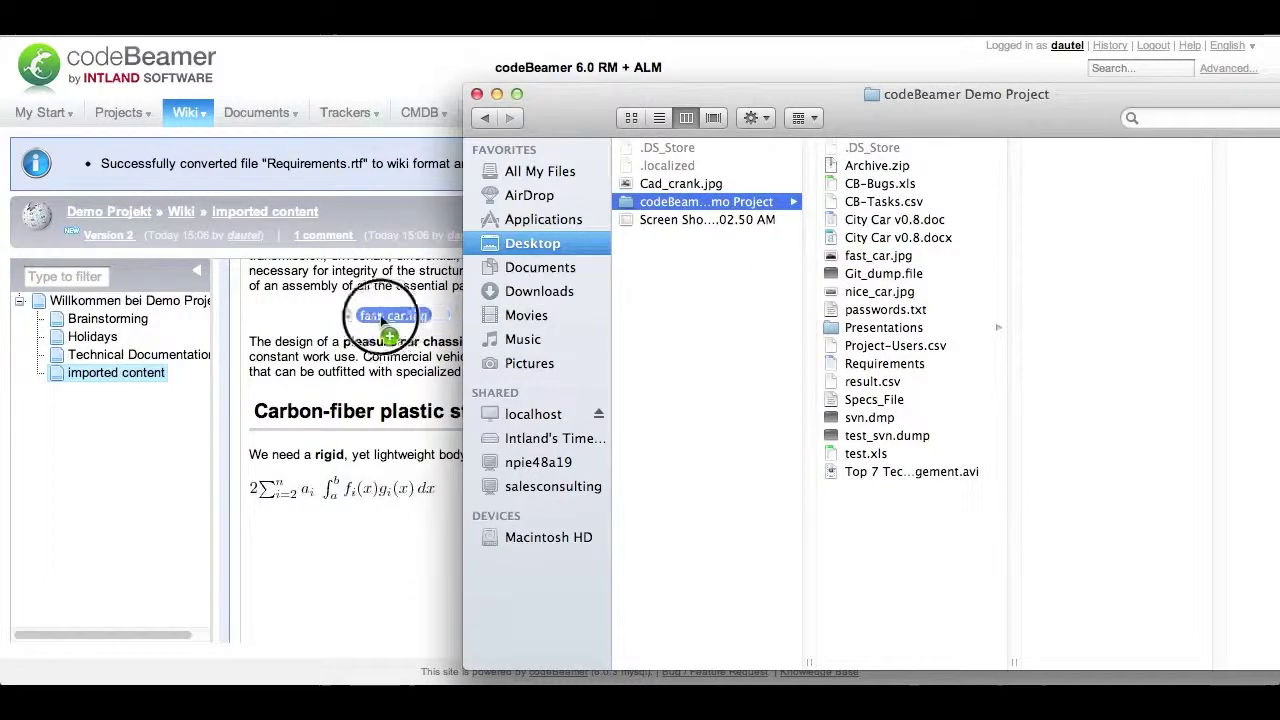
{"action": "left_click_drag", "start_coordinate": [867, 258], "coordinate": [385, 315]}
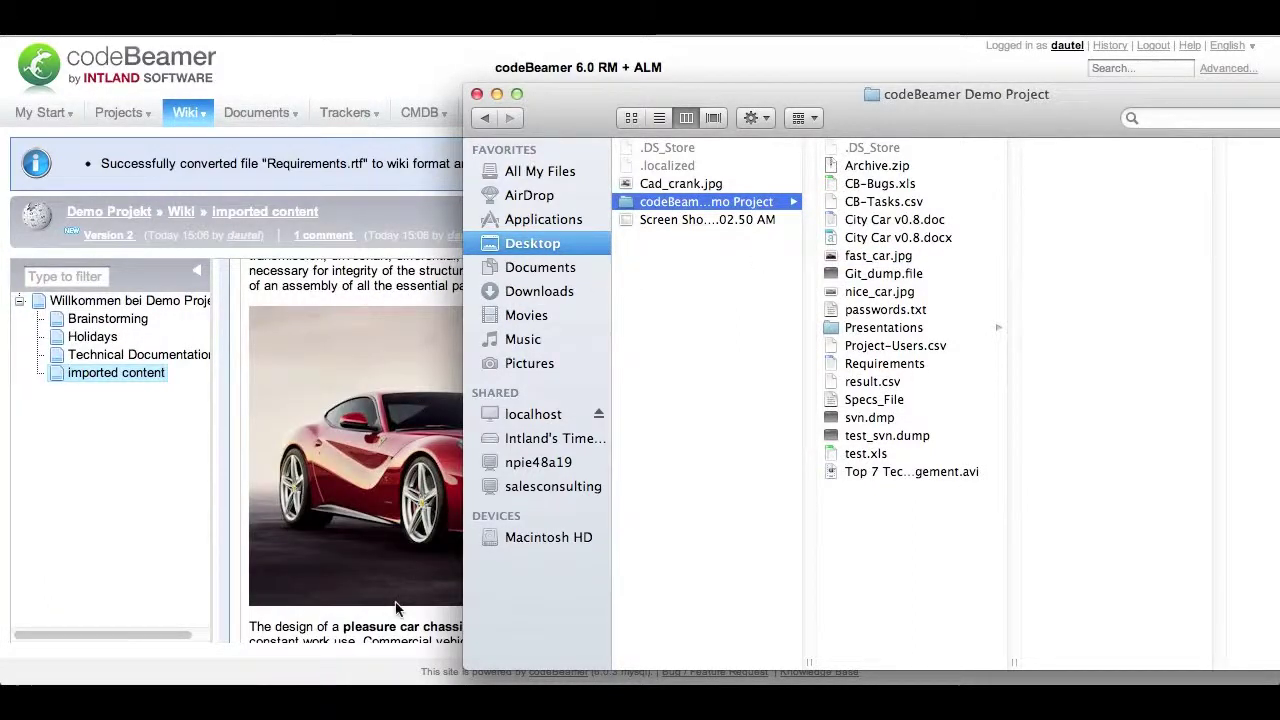
{"action": "left_click", "coordinate": [396, 608]}
{"action": "scroll", "coordinate": [400, 625], "scroll_direction": "down", "scroll_amount": 2}
{"action": "scroll", "coordinate": [340, 610], "scroll_direction": "down", "scroll_amount": 3}
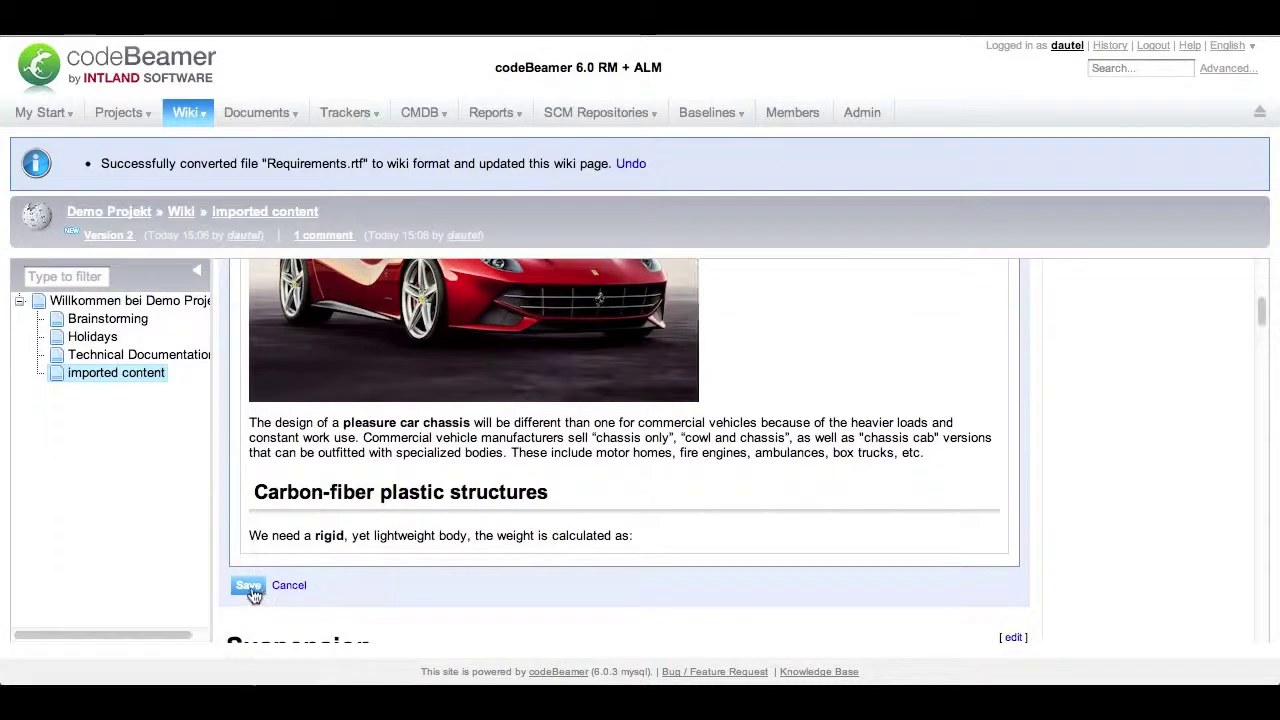
{"action": "left_click", "coordinate": [249, 587]}
{"action": "scroll", "coordinate": [653, 514], "scroll_direction": "down", "scroll_amount": 2}
{"action": "scroll", "coordinate": [660, 504], "scroll_direction": "up", "scroll_amount": 5}
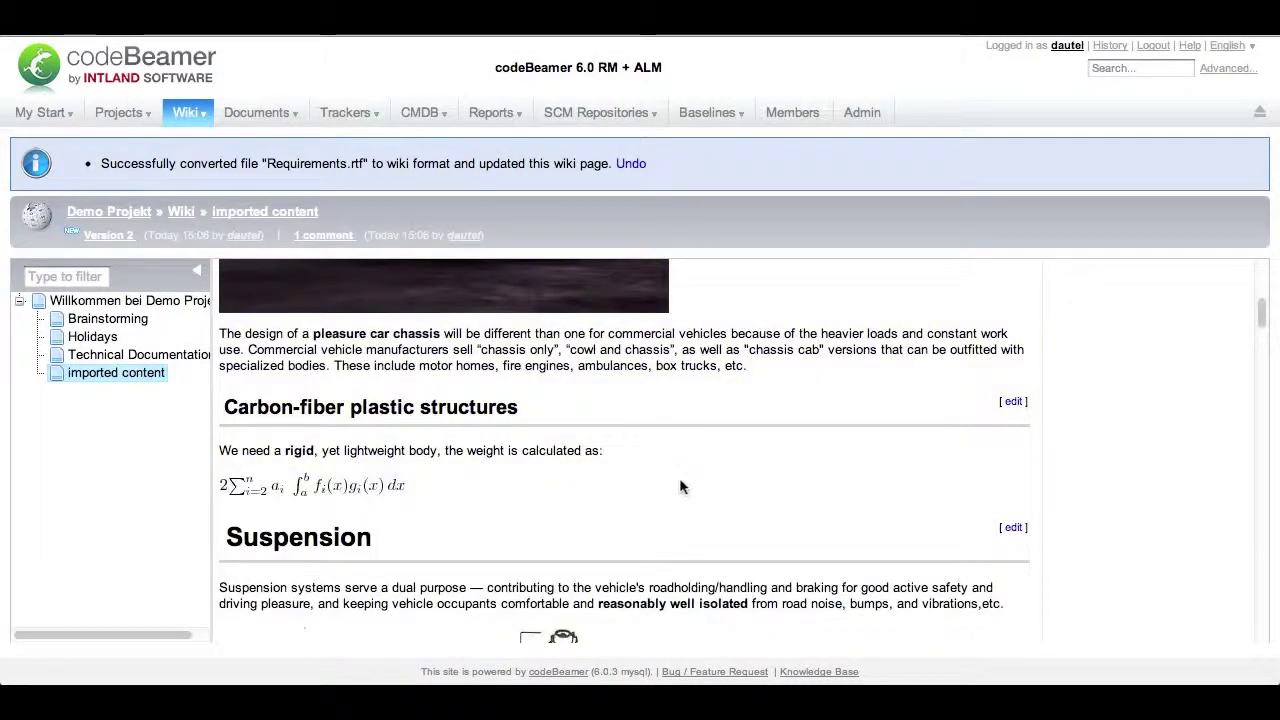
{"action": "scroll", "coordinate": [678, 485], "scroll_direction": "up", "scroll_amount": 5}
{"action": "scroll", "coordinate": [710, 465], "scroll_direction": "up", "scroll_amount": 2}
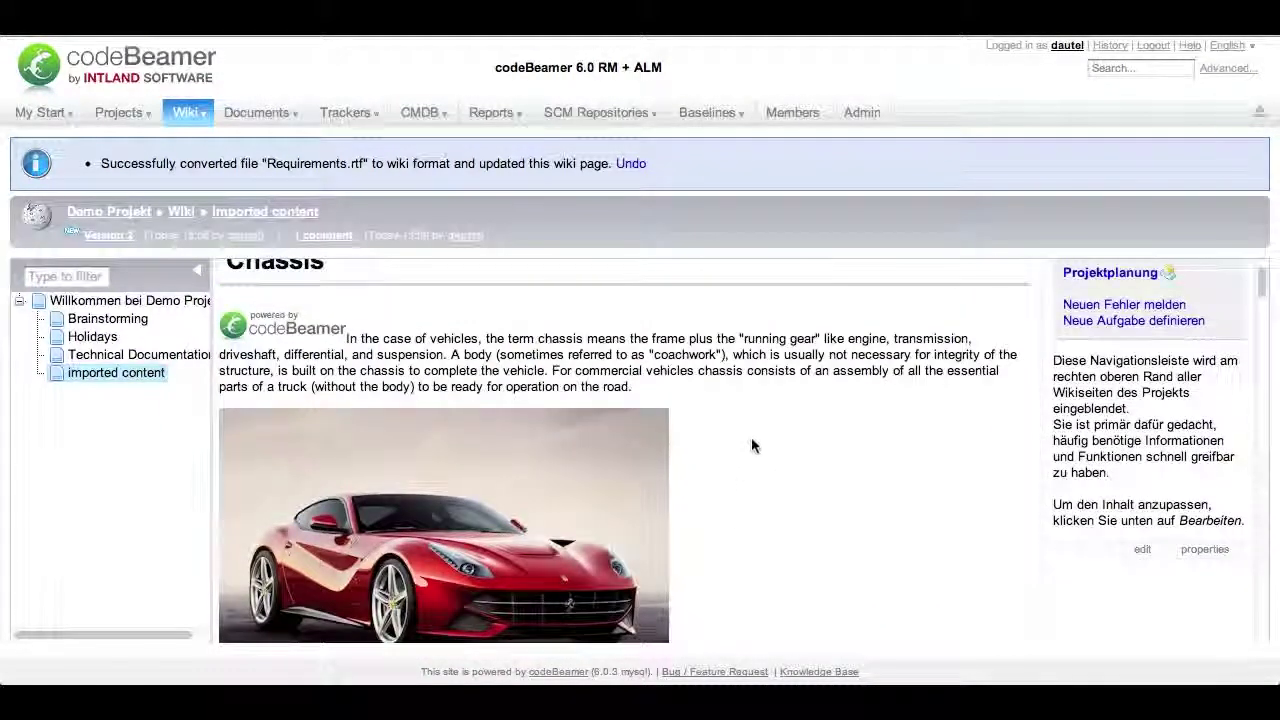
{"action": "scroll", "coordinate": [752, 442], "scroll_direction": "up", "scroll_amount": 1}
{"action": "scroll", "coordinate": [753, 443], "scroll_direction": "up", "scroll_amount": 1}
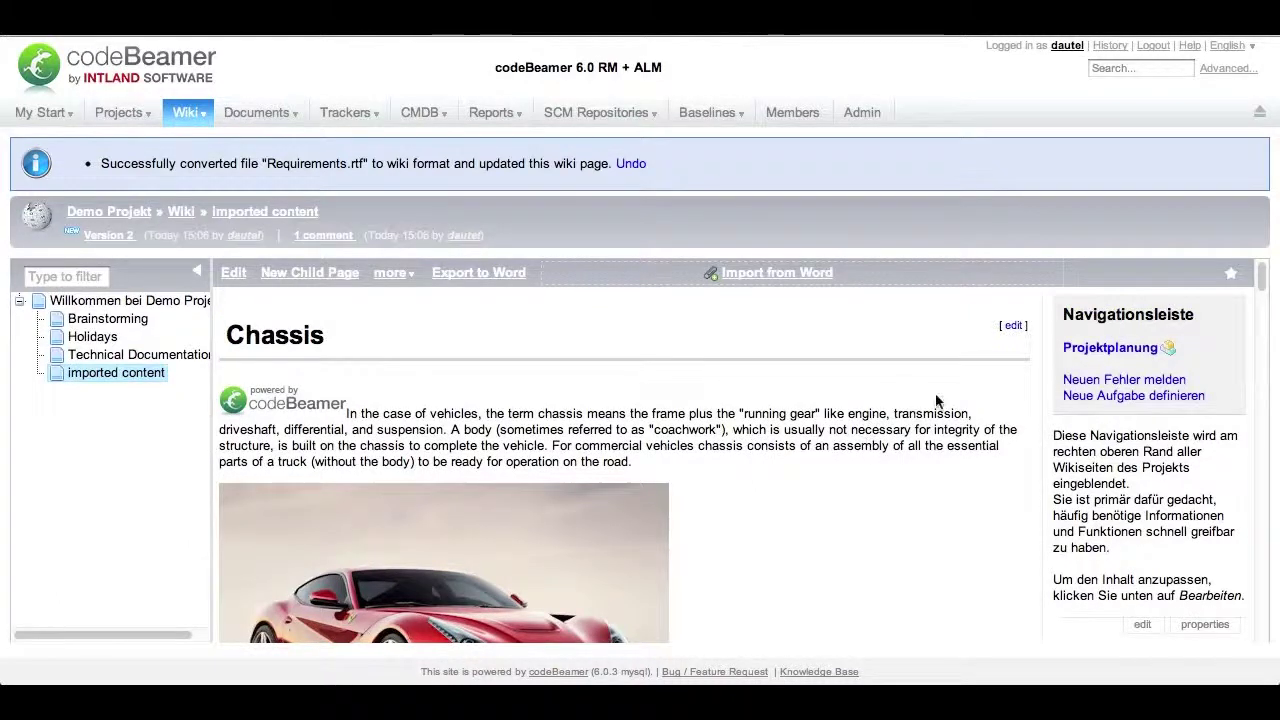
Select 'running gear' in the Chassis text and start a 6.2 Test Requirements issue from it
{"action": "left_click", "coordinate": [1014, 329]}
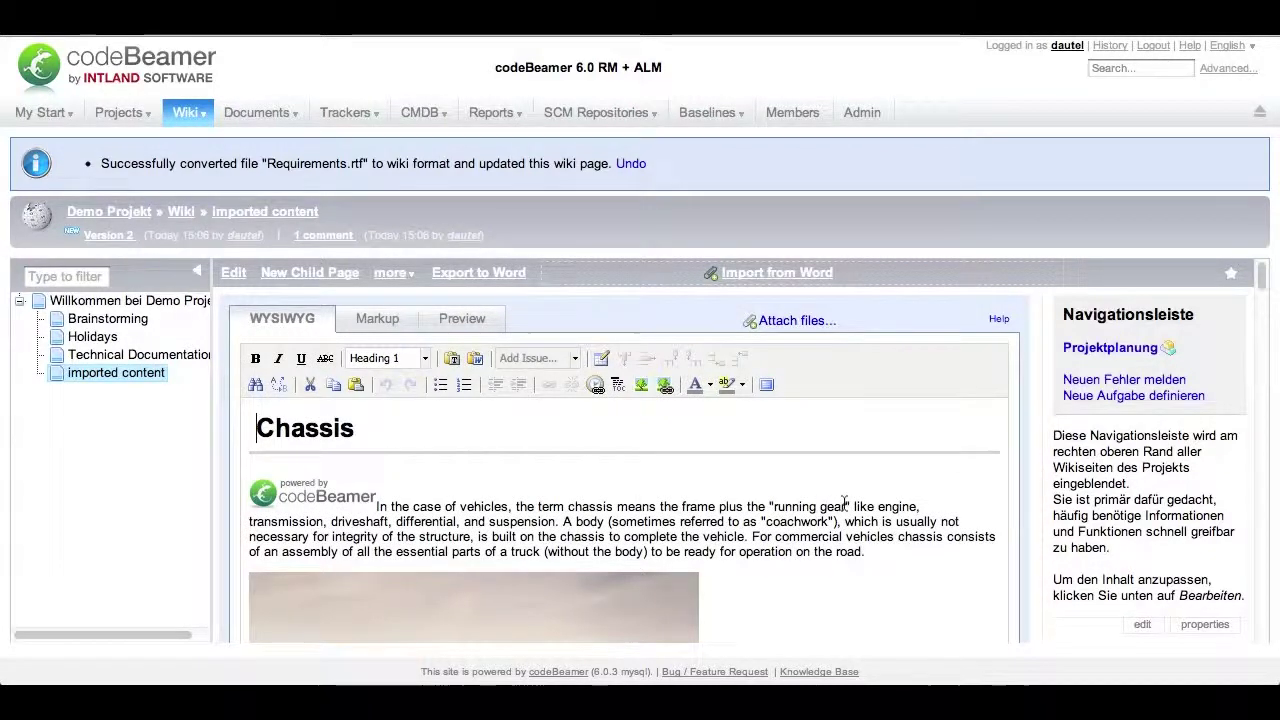
{"action": "left_click_drag", "start_coordinate": [846, 506], "coordinate": [775, 506]}
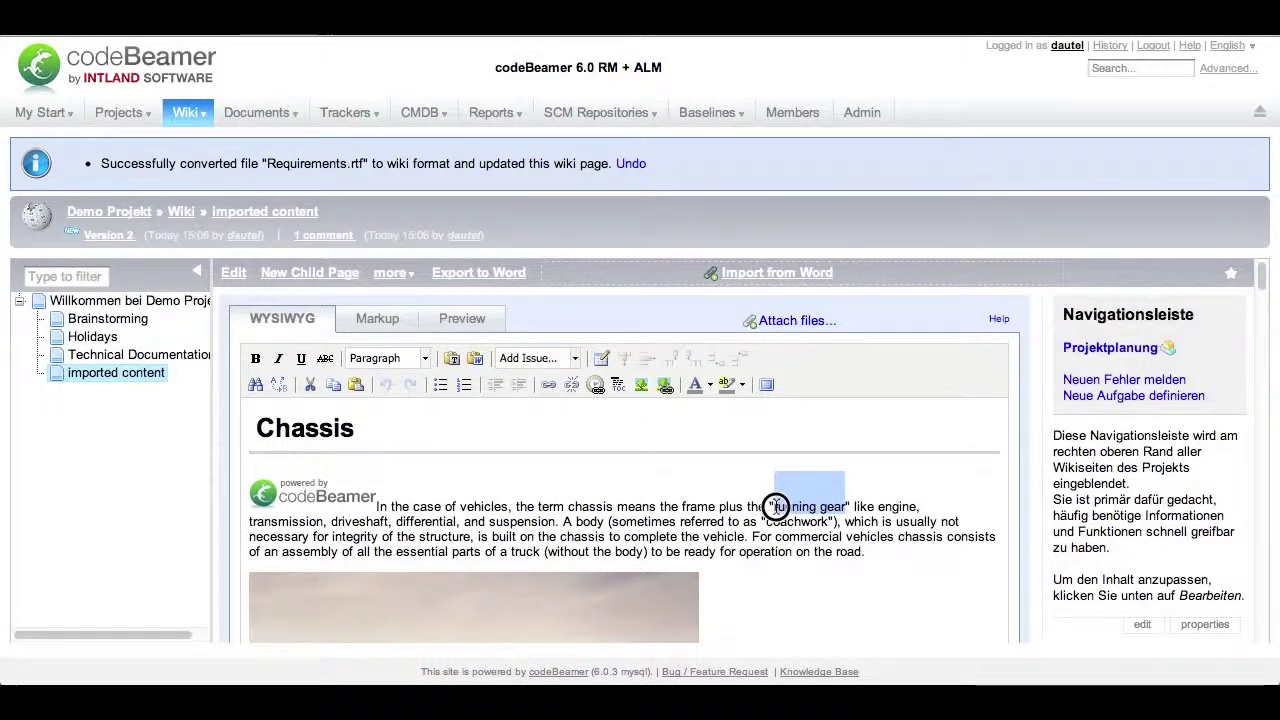
{"action": "left_click", "coordinate": [575, 358]}
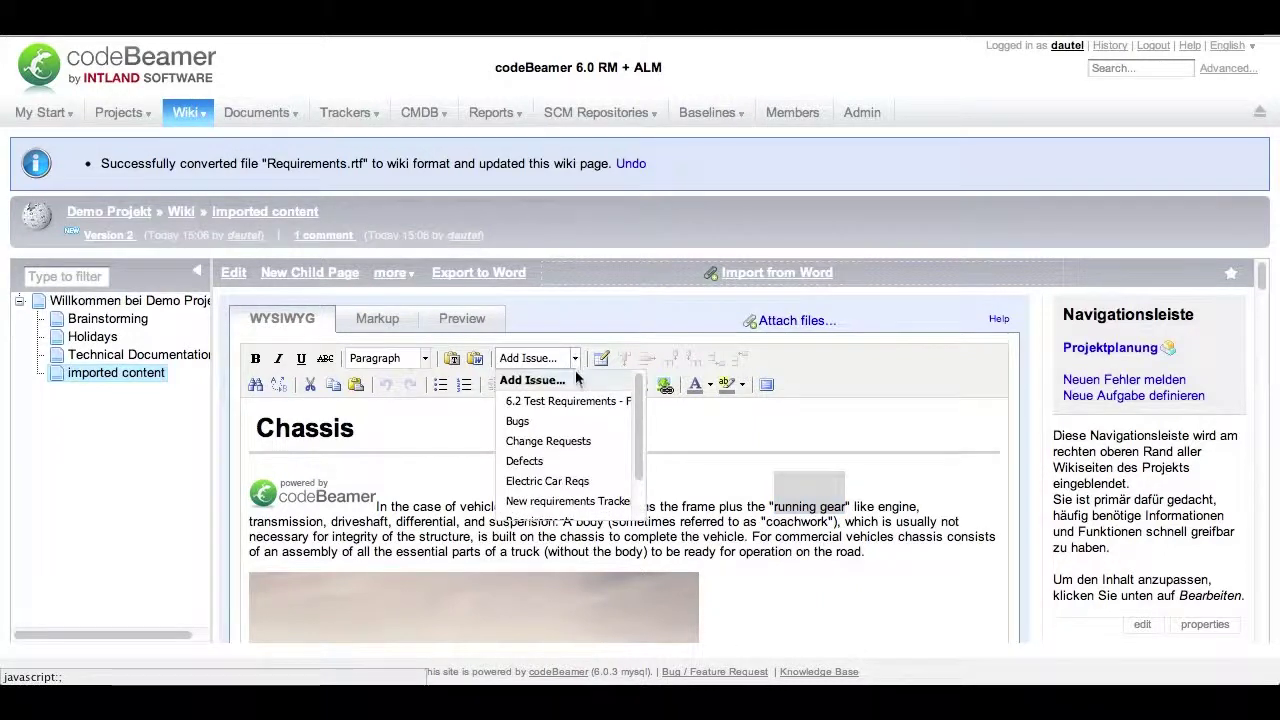
{"action": "left_click", "coordinate": [540, 405]}
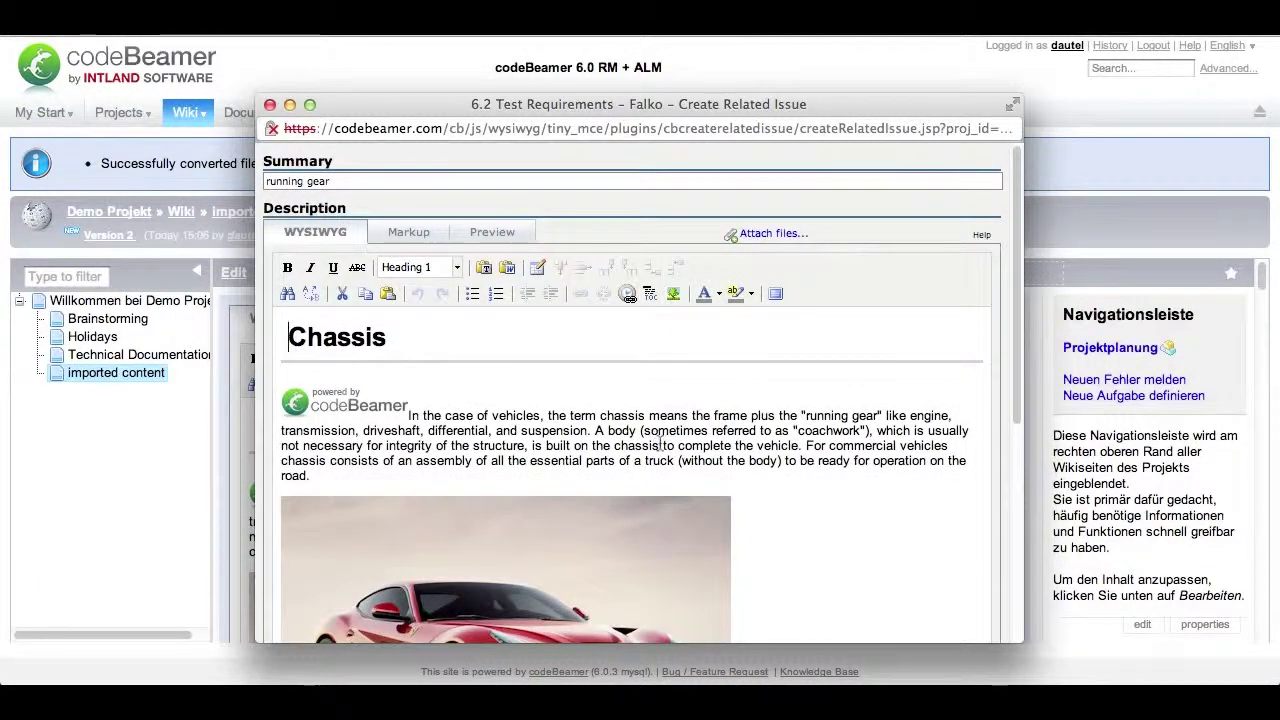
Create the 'running gear' related issue, linked inline as CTSK-44833
{"action": "scroll", "coordinate": [700, 460], "scroll_direction": "down", "scroll_amount": 3}
{"action": "scroll", "coordinate": [742, 475], "scroll_direction": "down", "scroll_amount": 4}
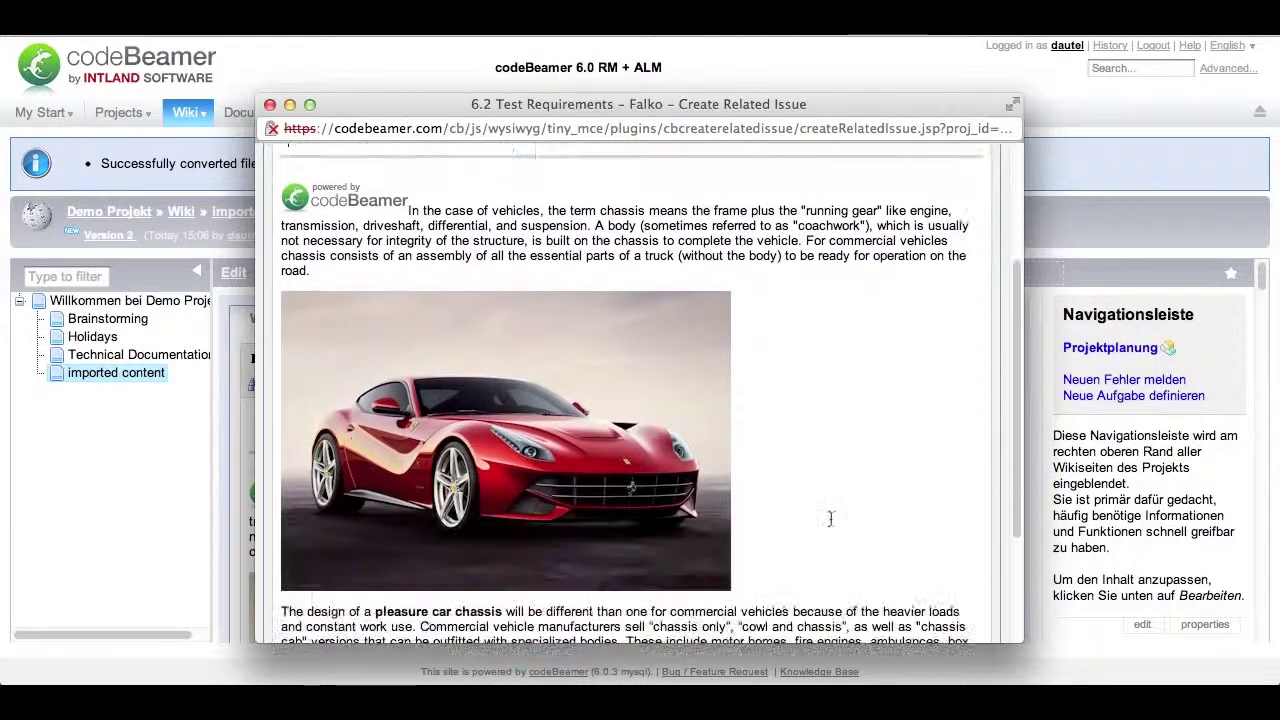
{"action": "scroll", "coordinate": [831, 517], "scroll_direction": "down", "scroll_amount": 2}
{"action": "scroll", "coordinate": [831, 517], "scroll_direction": "down", "scroll_amount": 4}
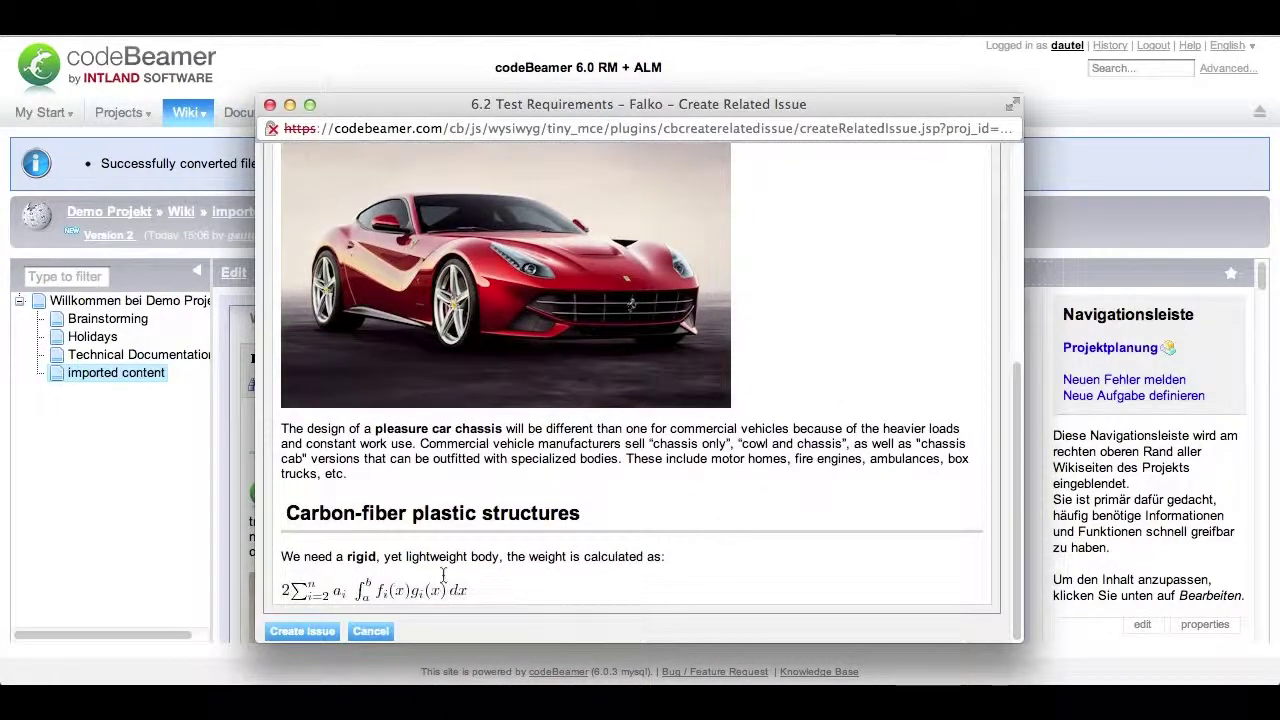
{"action": "left_click", "coordinate": [305, 631]}
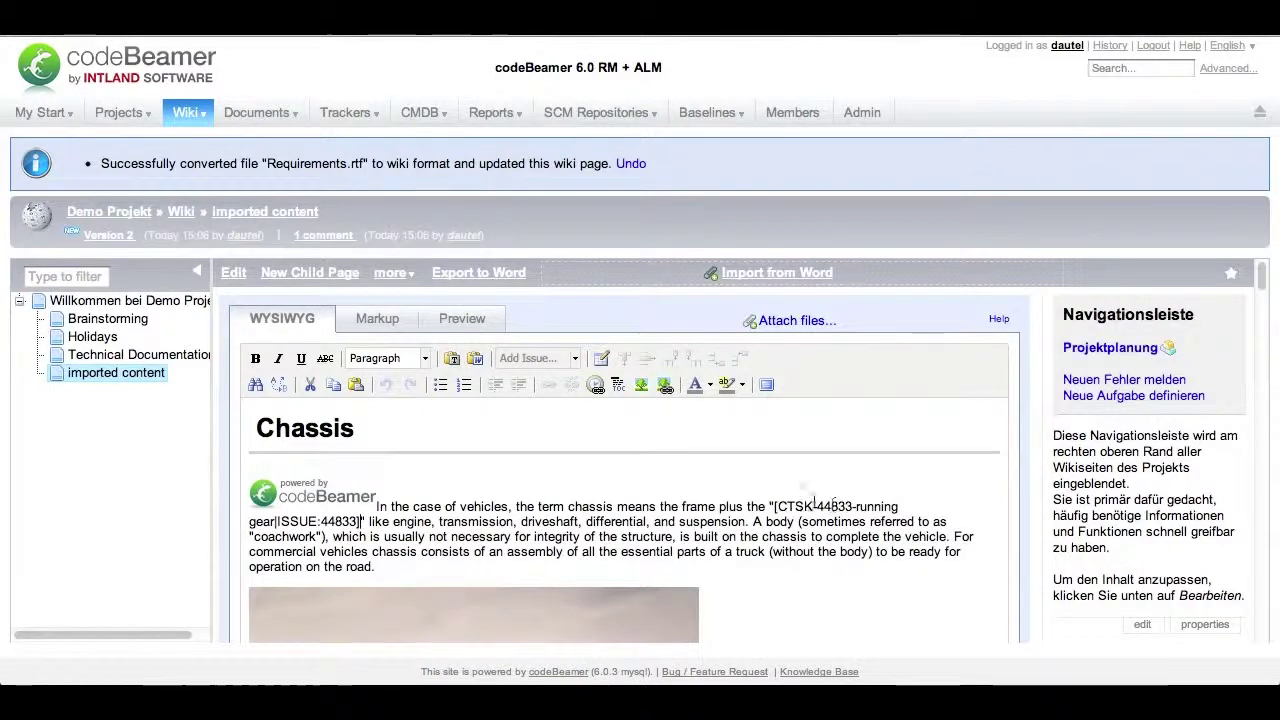
Save the Chassis section with its CTSK-44833 issue link
{"action": "scroll", "coordinate": [309, 614], "scroll_direction": "down", "scroll_amount": 5}
{"action": "scroll", "coordinate": [309, 614], "scroll_direction": "down", "scroll_amount": 3}
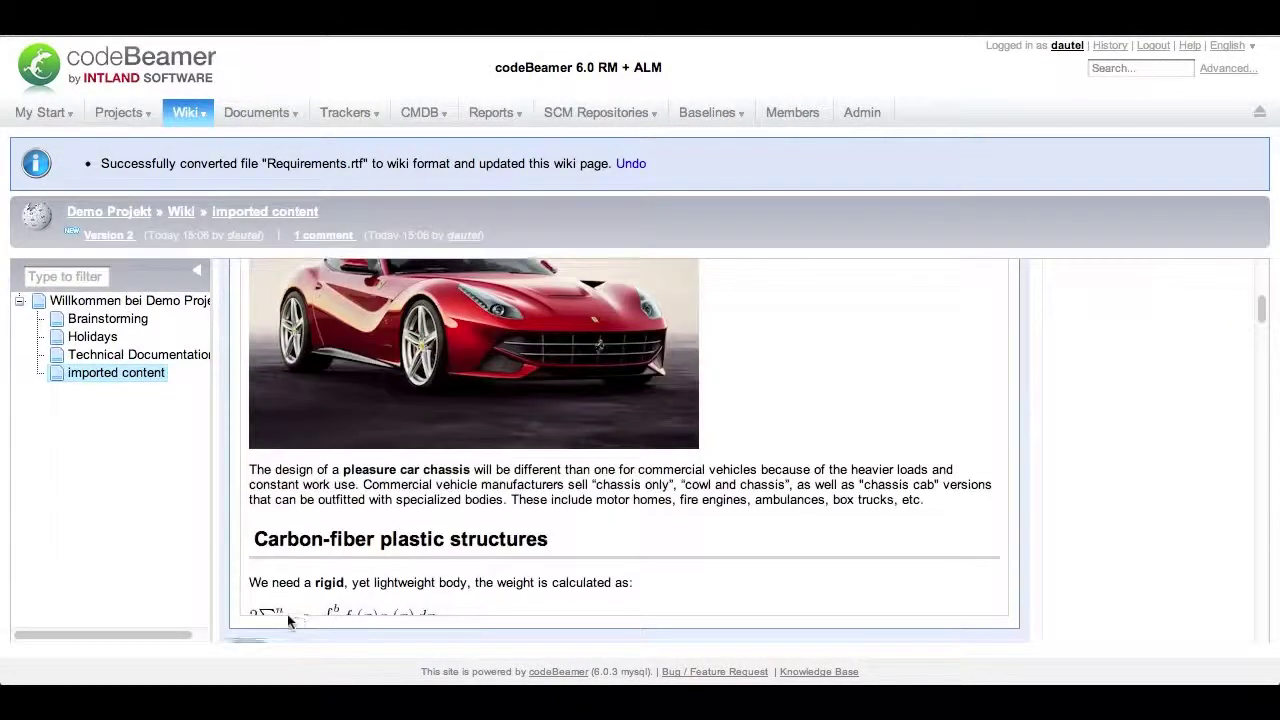
{"action": "scroll", "coordinate": [300, 620], "scroll_direction": "down", "scroll_amount": 2}
{"action": "left_click", "coordinate": [246, 550]}
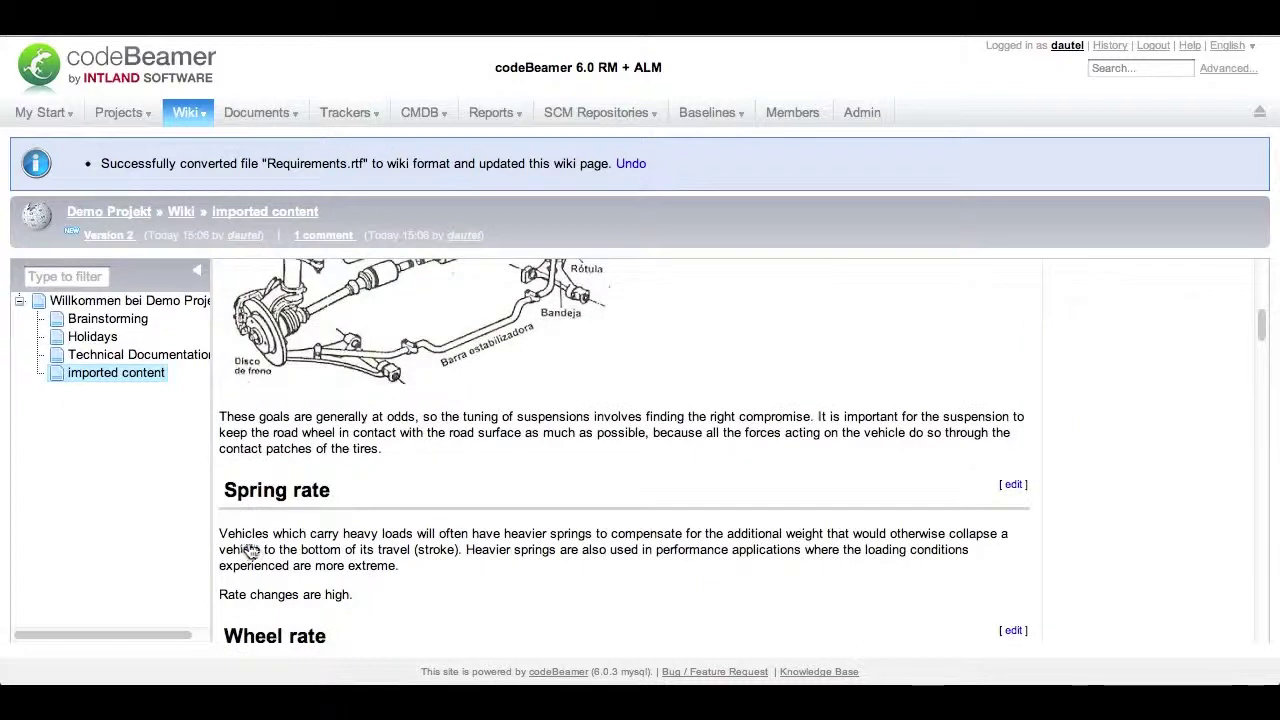
Export the 'imported content' page to PDF from the more menu
{"action": "scroll", "coordinate": [810, 408], "scroll_direction": "up", "scroll_amount": 3}
{"action": "scroll", "coordinate": [812, 412], "scroll_direction": "up", "scroll_amount": 4}
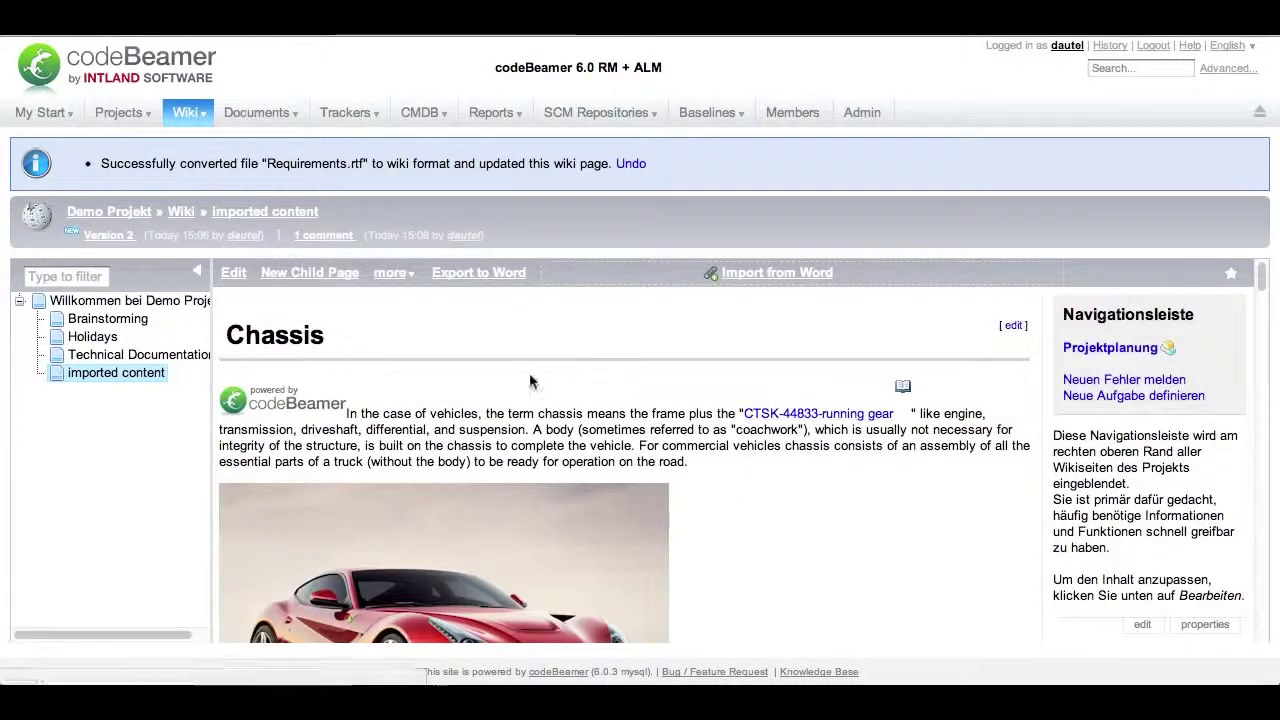
{"action": "scroll", "coordinate": [654, 447], "scroll_direction": "down", "scroll_amount": 1}
{"action": "scroll", "coordinate": [737, 471], "scroll_direction": "down", "scroll_amount": 4}
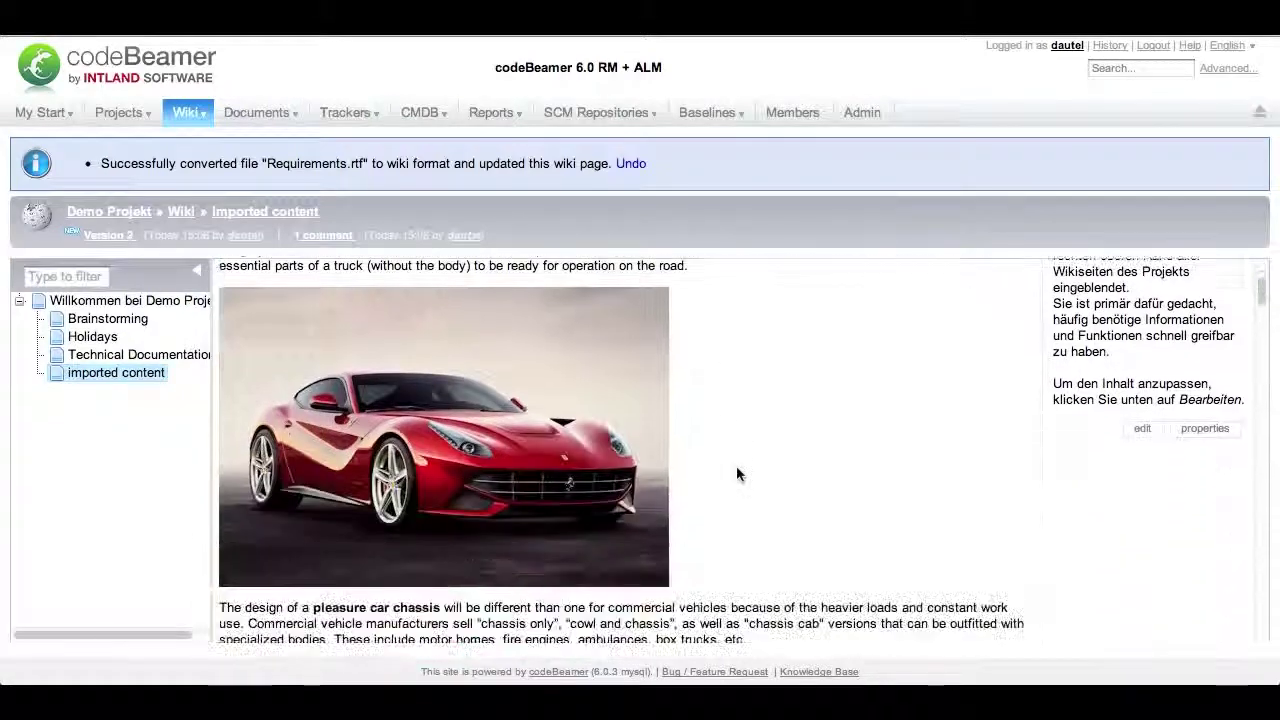
{"action": "scroll", "coordinate": [737, 471], "scroll_direction": "down", "scroll_amount": 3}
{"action": "scroll", "coordinate": [737, 471], "scroll_direction": "up", "scroll_amount": 5}
{"action": "scroll", "coordinate": [644, 422], "scroll_direction": "up", "scroll_amount": 3}
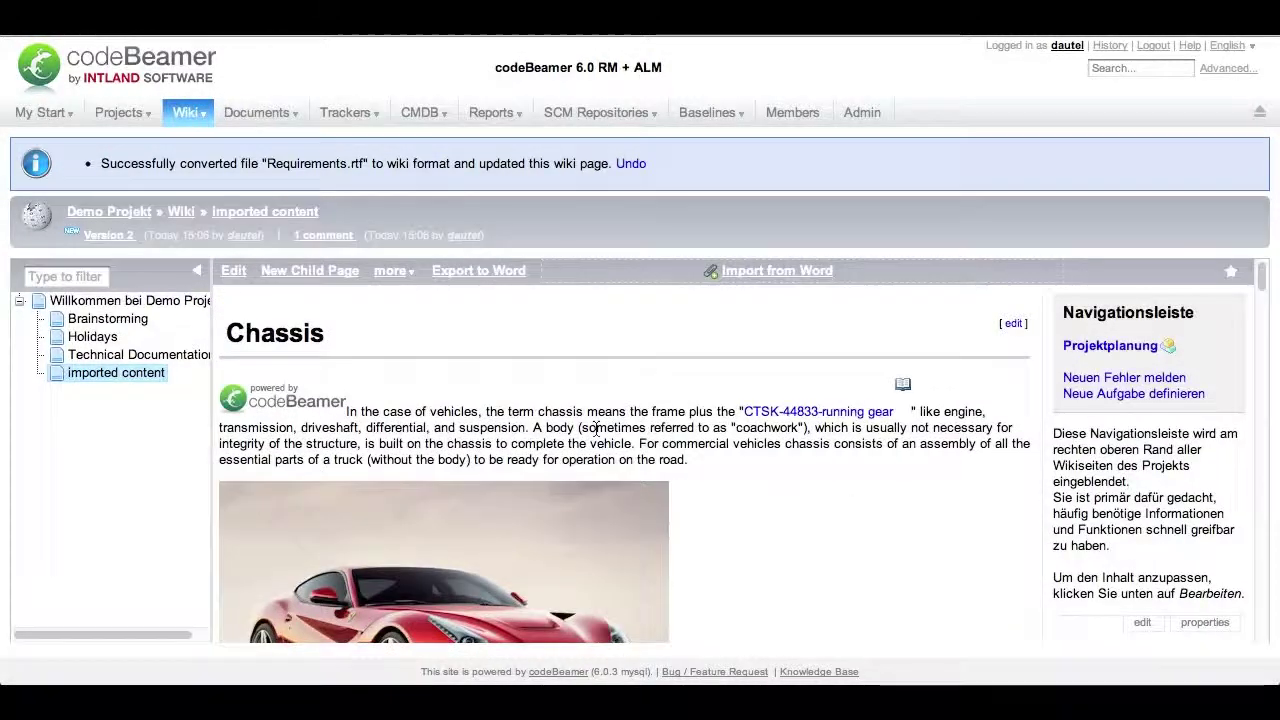
{"action": "left_click", "coordinate": [388, 276]}
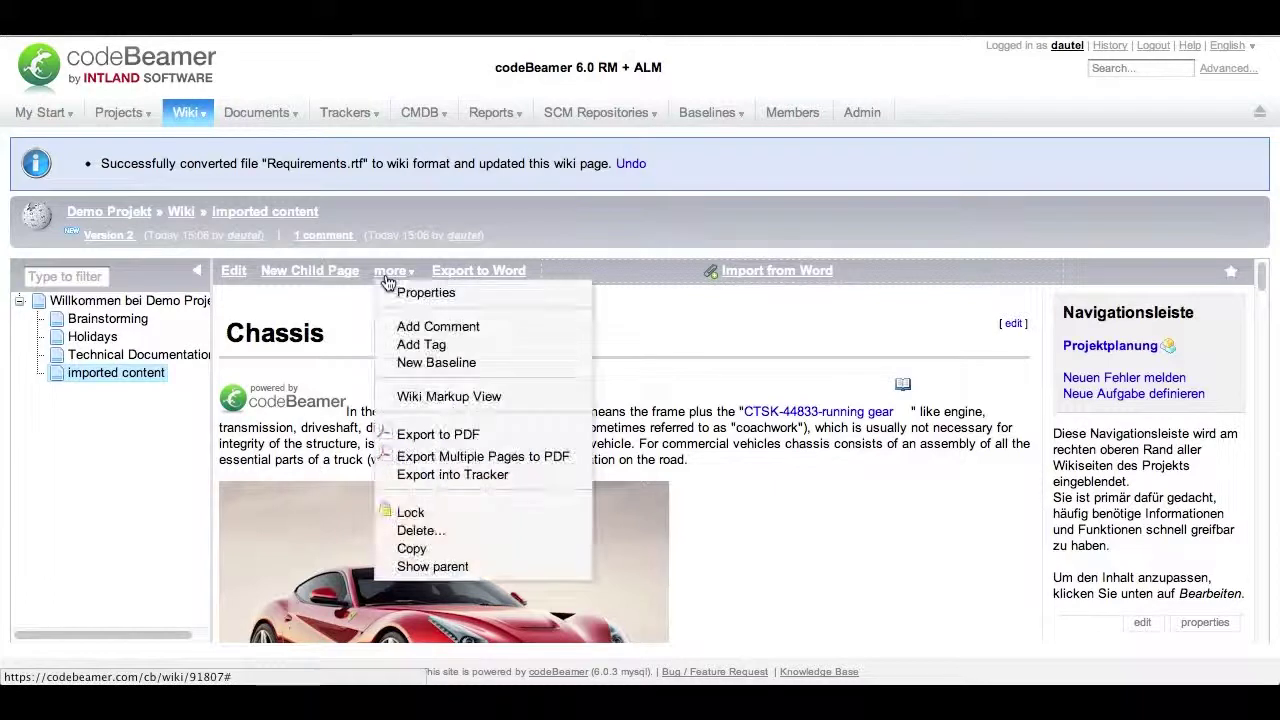
{"action": "left_click", "coordinate": [447, 436]}
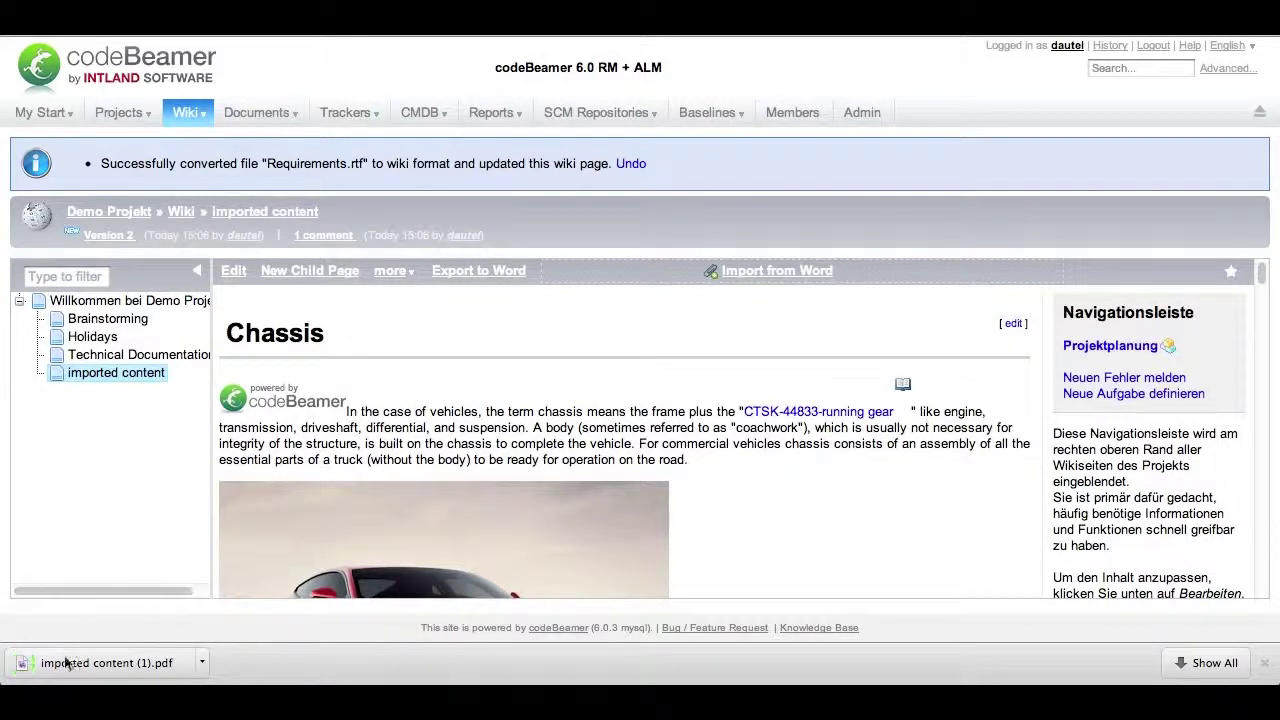
{"action": "left_click", "coordinate": [25, 668]}
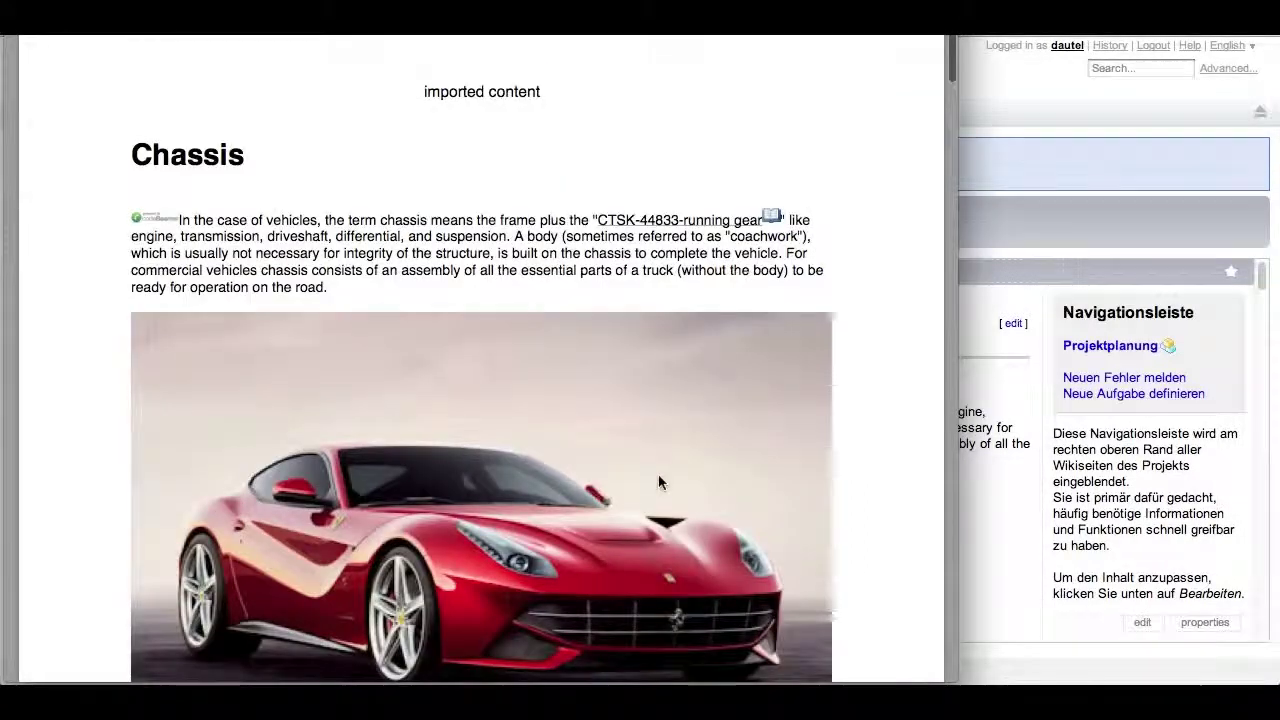
{"action": "scroll", "coordinate": [658, 483], "scroll_direction": "down", "scroll_amount": 1}
{"action": "scroll", "coordinate": [658, 483], "scroll_direction": "down", "scroll_amount": 3}
{"action": "scroll", "coordinate": [658, 483], "scroll_direction": "down", "scroll_amount": 5}
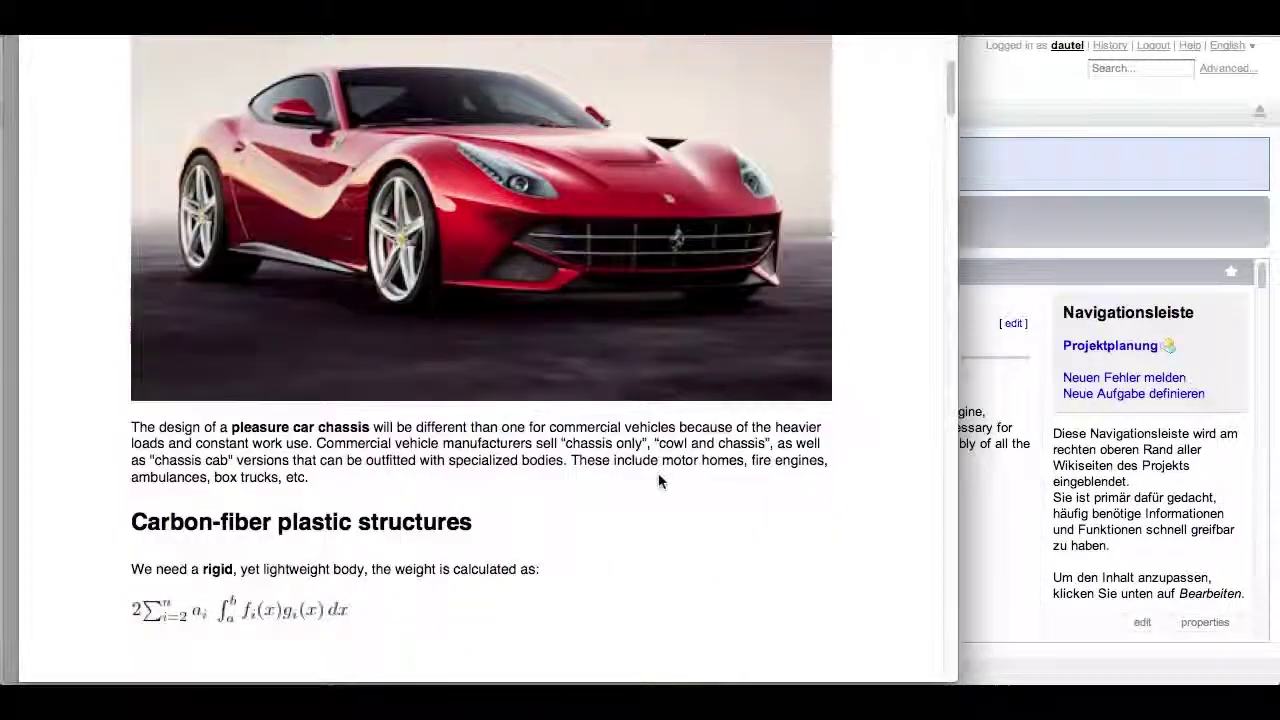
{"action": "scroll", "coordinate": [658, 483], "scroll_direction": "down", "scroll_amount": 2}
{"action": "scroll", "coordinate": [658, 483], "scroll_direction": "down", "scroll_amount": 6}
{"action": "scroll", "coordinate": [658, 483], "scroll_direction": "down", "scroll_amount": 2}
{"action": "scroll", "coordinate": [658, 483], "scroll_direction": "down", "scroll_amount": 3}
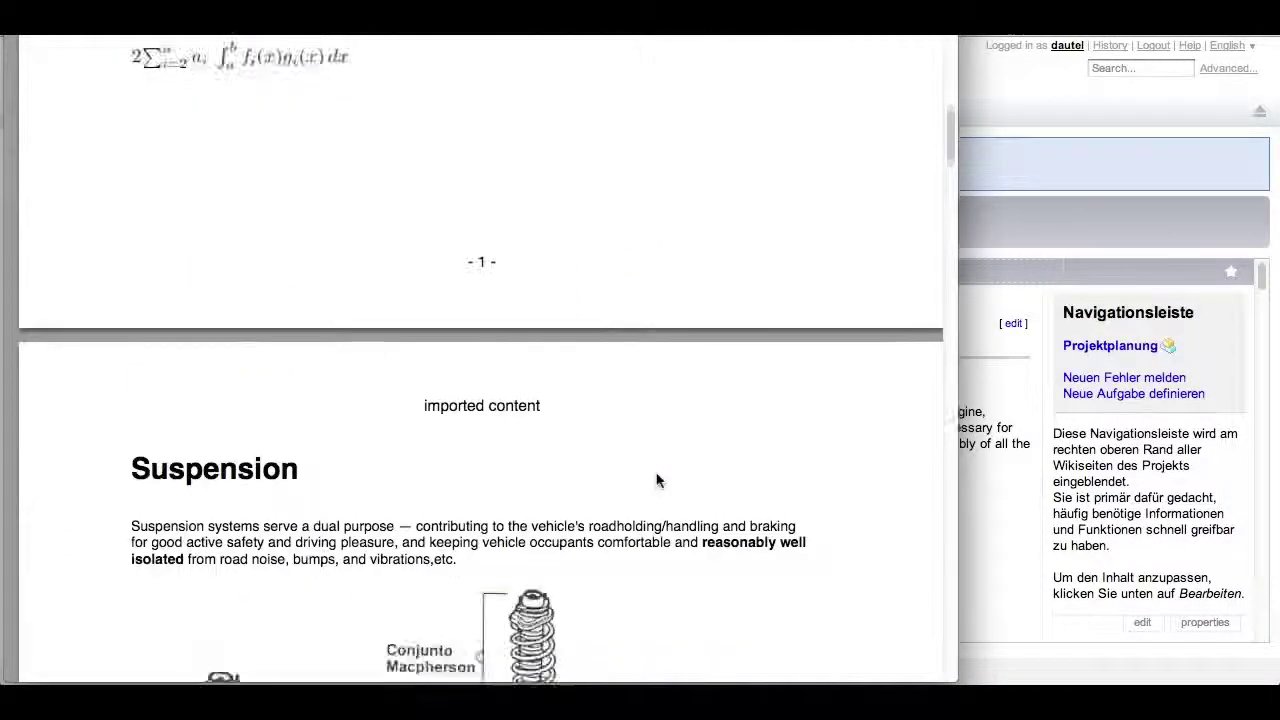
{"action": "scroll", "coordinate": [658, 483], "scroll_direction": "down", "scroll_amount": 7}
{"action": "scroll", "coordinate": [658, 483], "scroll_direction": "up", "scroll_amount": 1}
{"action": "scroll", "coordinate": [658, 483], "scroll_direction": "up", "scroll_amount": 14}
{"action": "scroll", "coordinate": [658, 483], "scroll_direction": "up", "scroll_amount": 15}
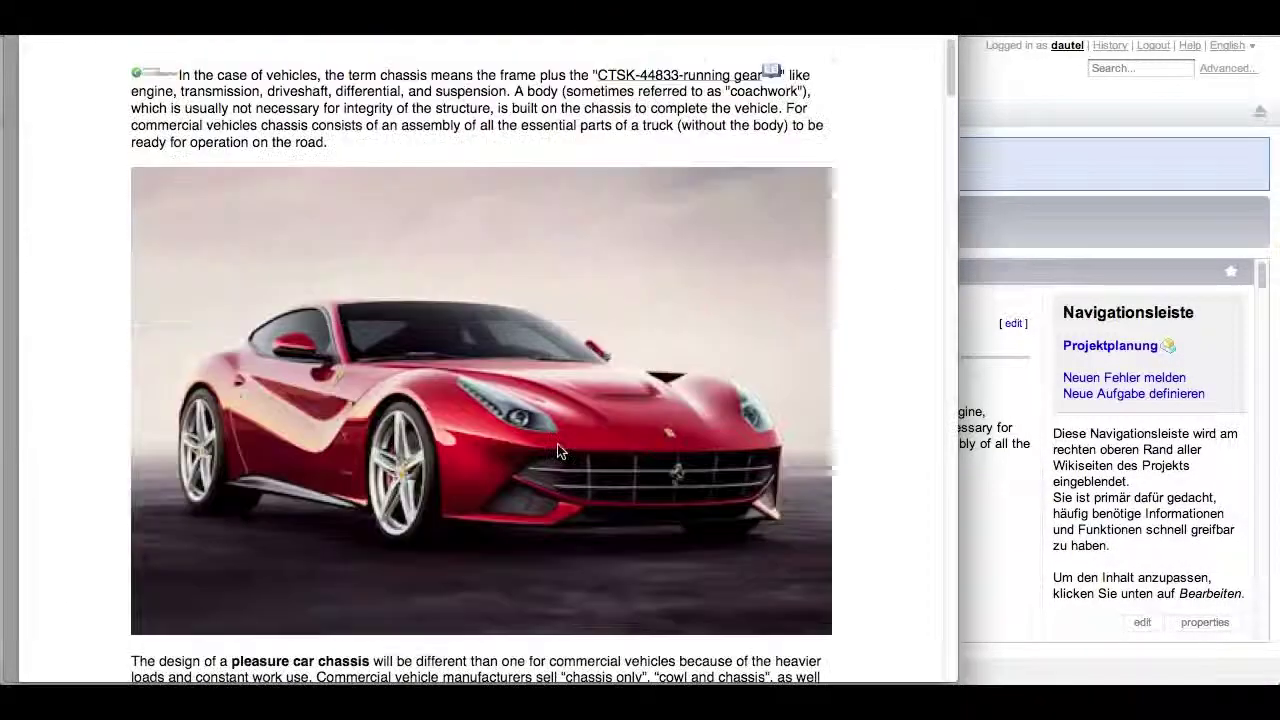
{"action": "scroll", "coordinate": [560, 452], "scroll_direction": "up", "scroll_amount": 3}
{"action": "left_click", "coordinate": [97, 34]}
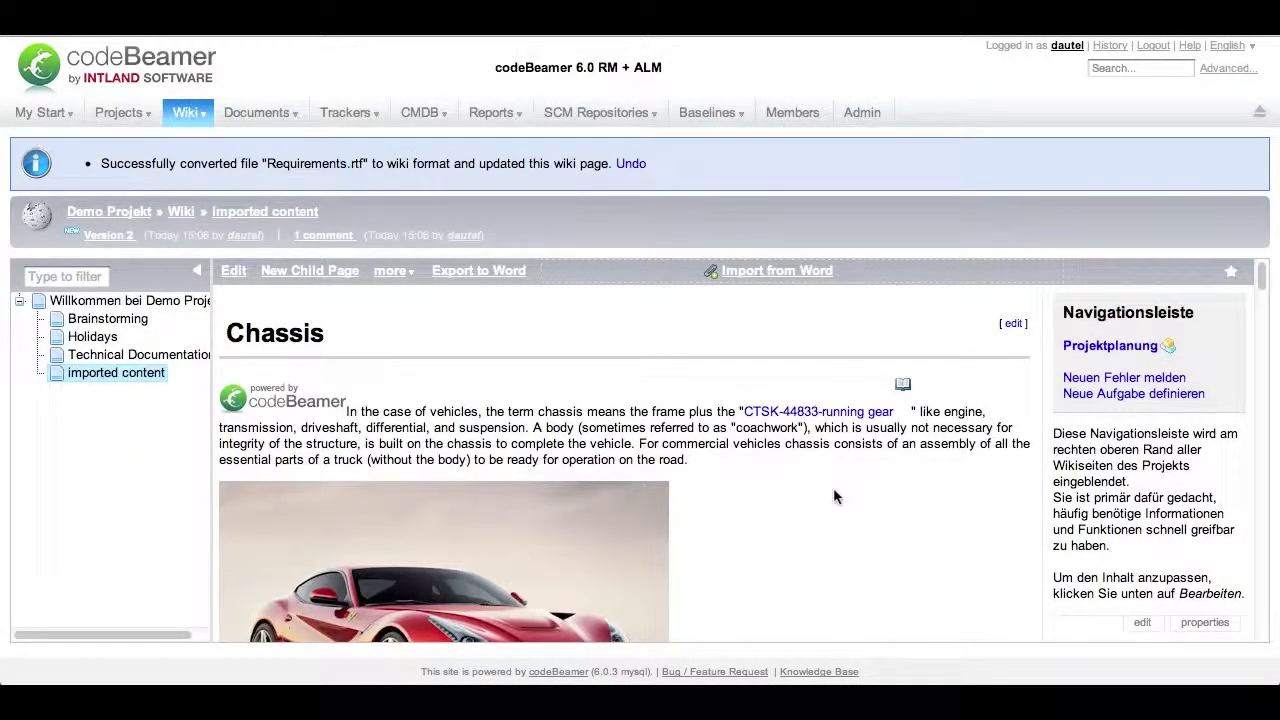
Open Technical Documentation for editing, review its content, and show it as wiki markup
{"action": "left_click", "coordinate": [115, 356]}
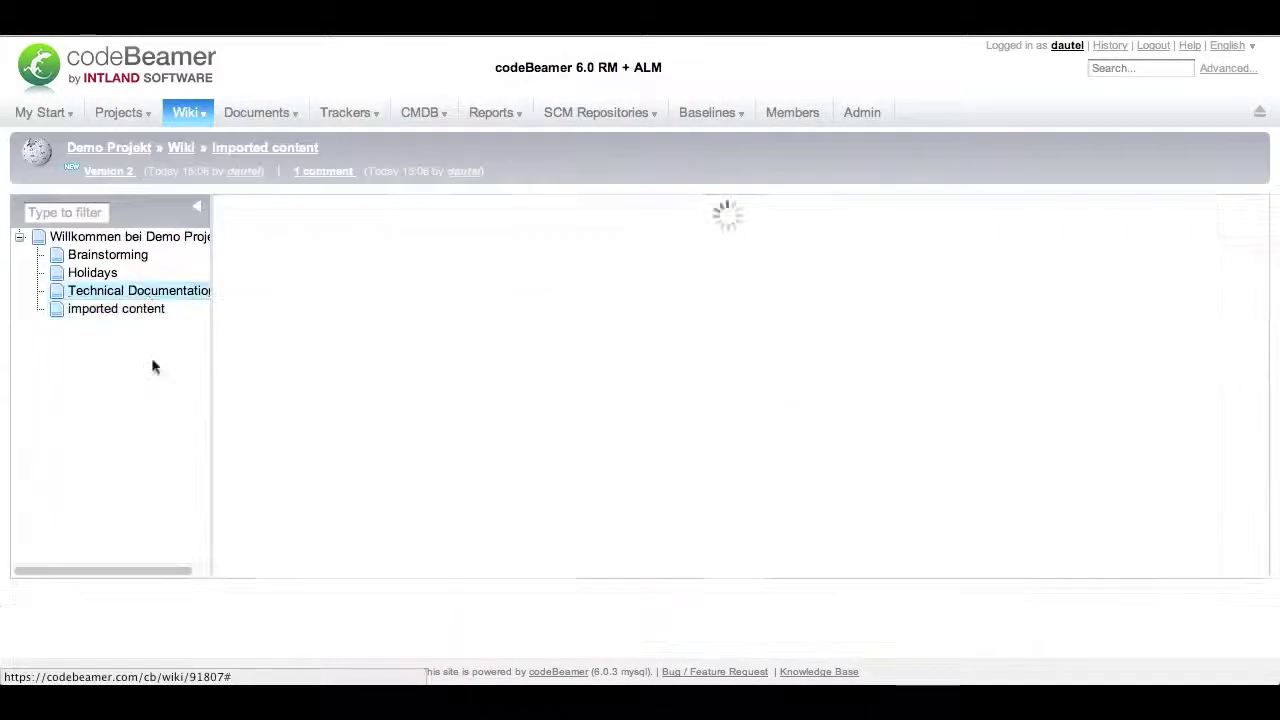
{"action": "left_click", "coordinate": [241, 214]}
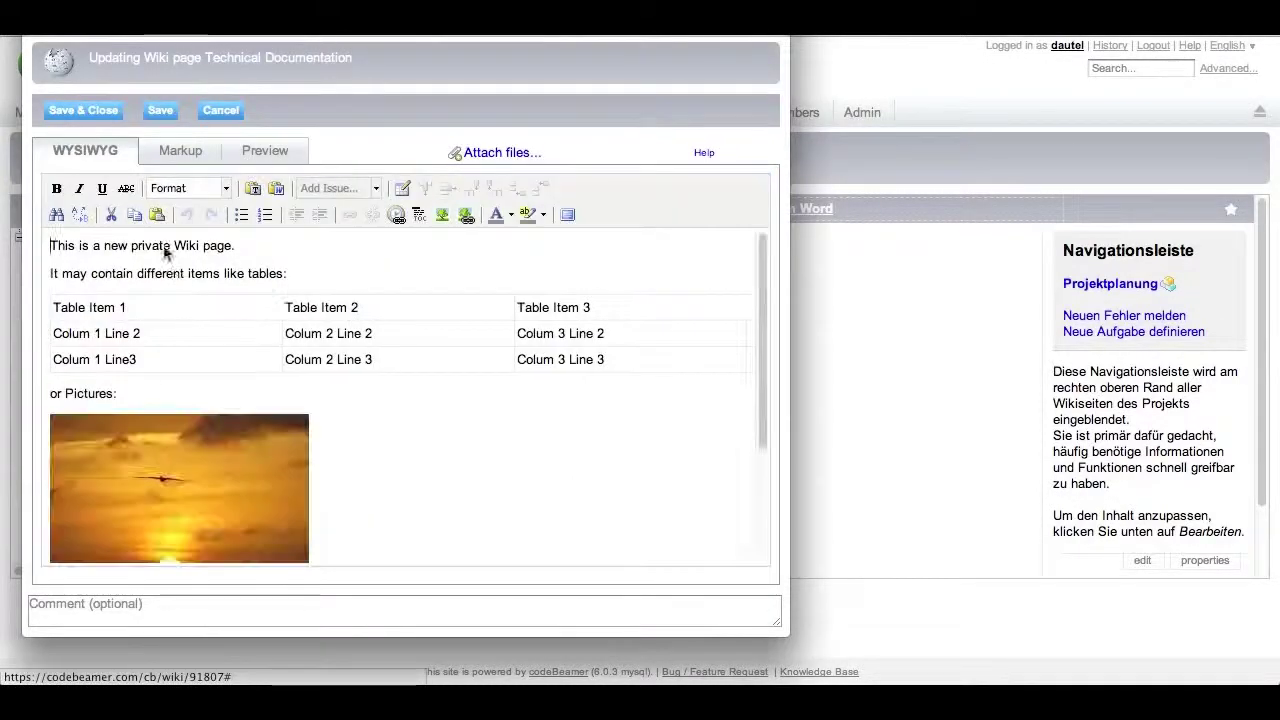
{"action": "scroll", "coordinate": [500, 500], "scroll_direction": "down", "scroll_amount": 2}
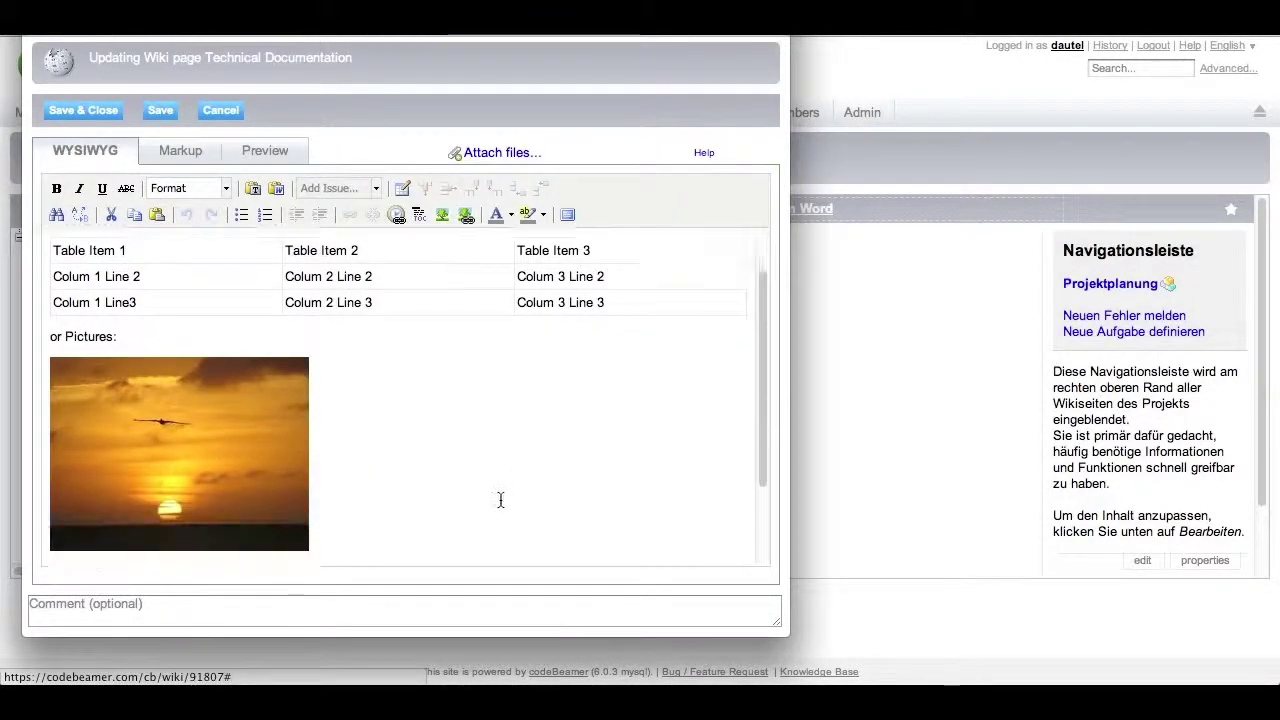
{"action": "scroll", "coordinate": [495, 498], "scroll_direction": "down", "scroll_amount": 2}
{"action": "scroll", "coordinate": [480, 498], "scroll_direction": "down", "scroll_amount": 2}
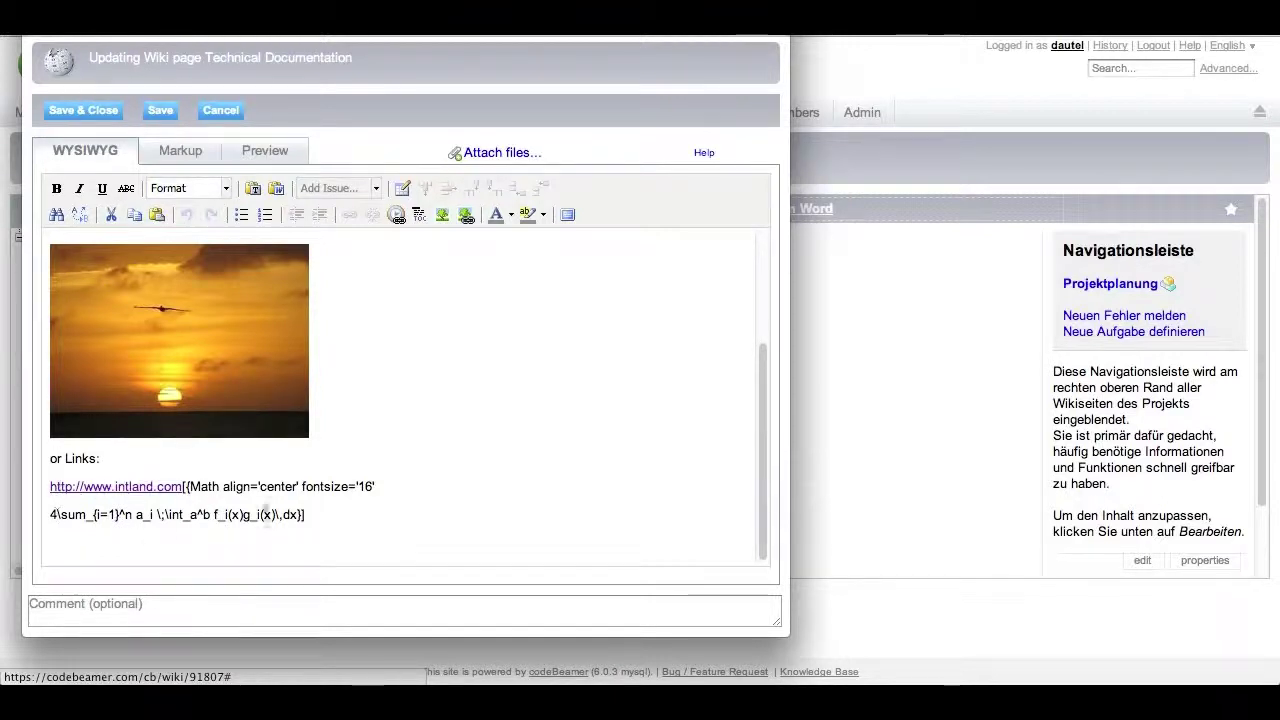
{"action": "scroll", "coordinate": [267, 514], "scroll_direction": "up", "scroll_amount": 2}
{"action": "scroll", "coordinate": [263, 317], "scroll_direction": "up", "scroll_amount": 2}
{"action": "scroll", "coordinate": [263, 317], "scroll_direction": "up", "scroll_amount": 1}
{"action": "left_click", "coordinate": [198, 151]}
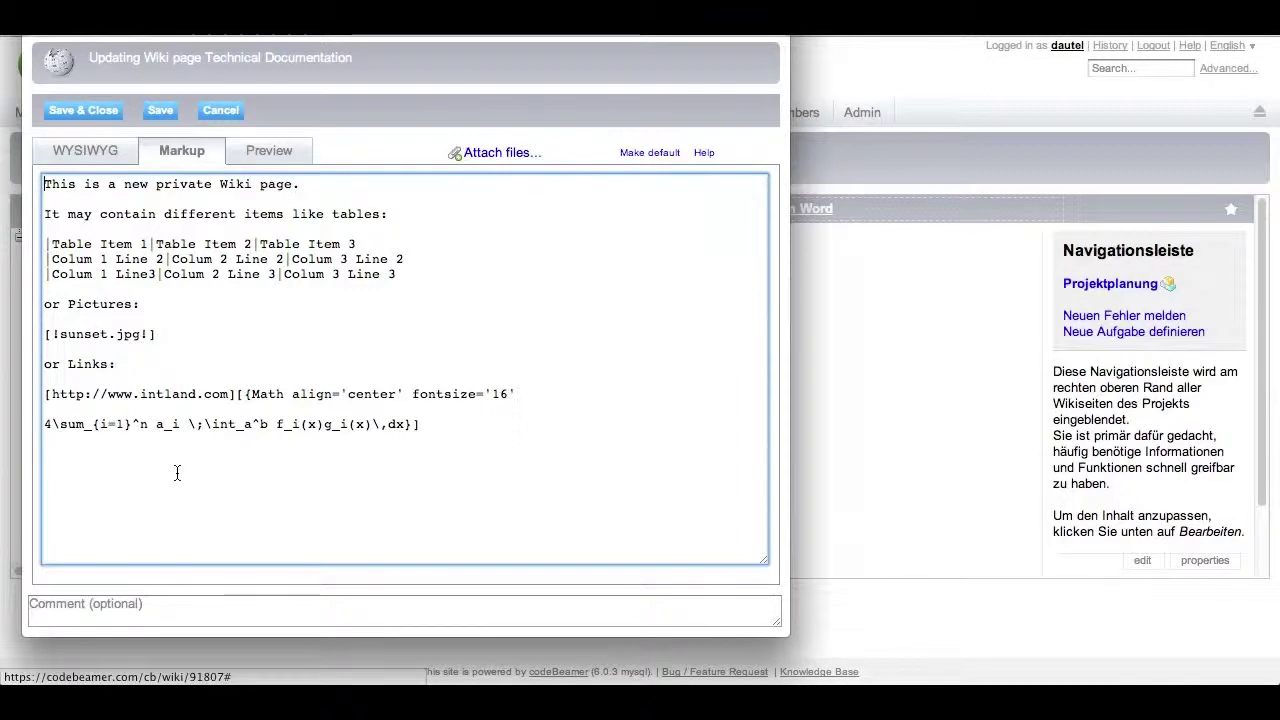
Change the formula's leading 4 to 2, add [{Members}] below, and save as version 24
{"action": "left_click", "coordinate": [48, 425]}
{"action": "key", "text": "Right"}
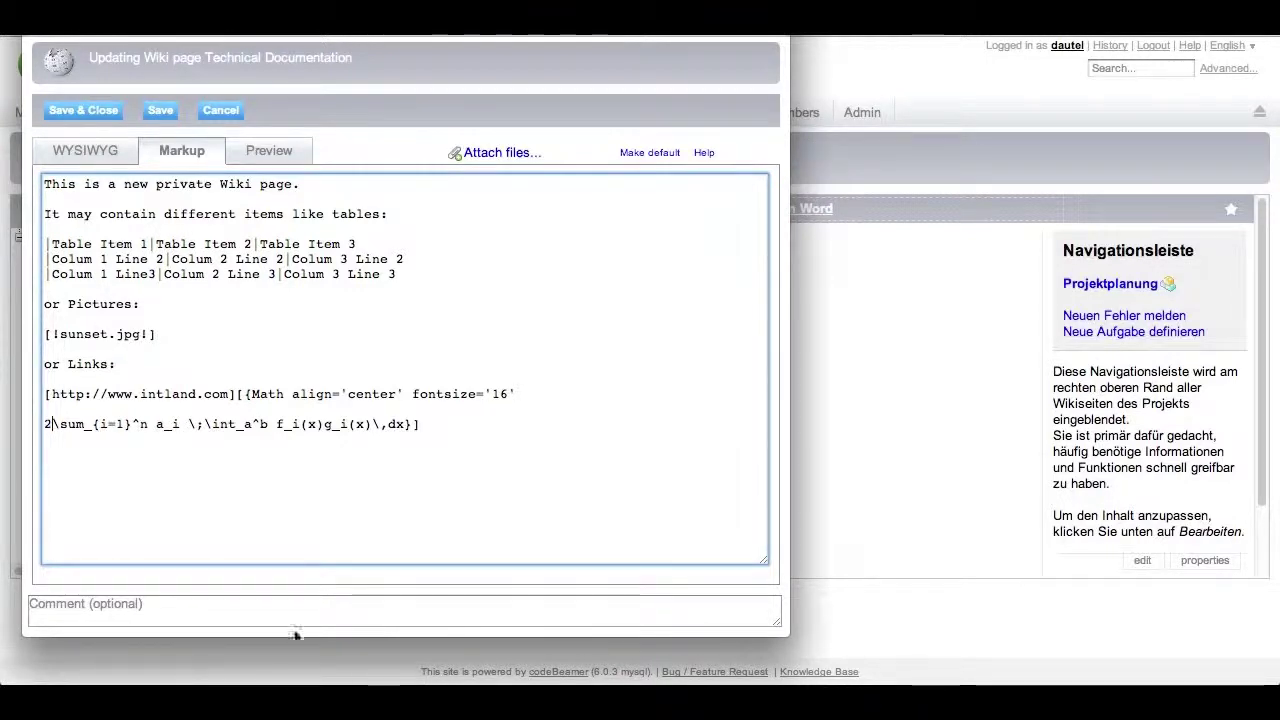
{"action": "left_click", "coordinate": [130, 481]}
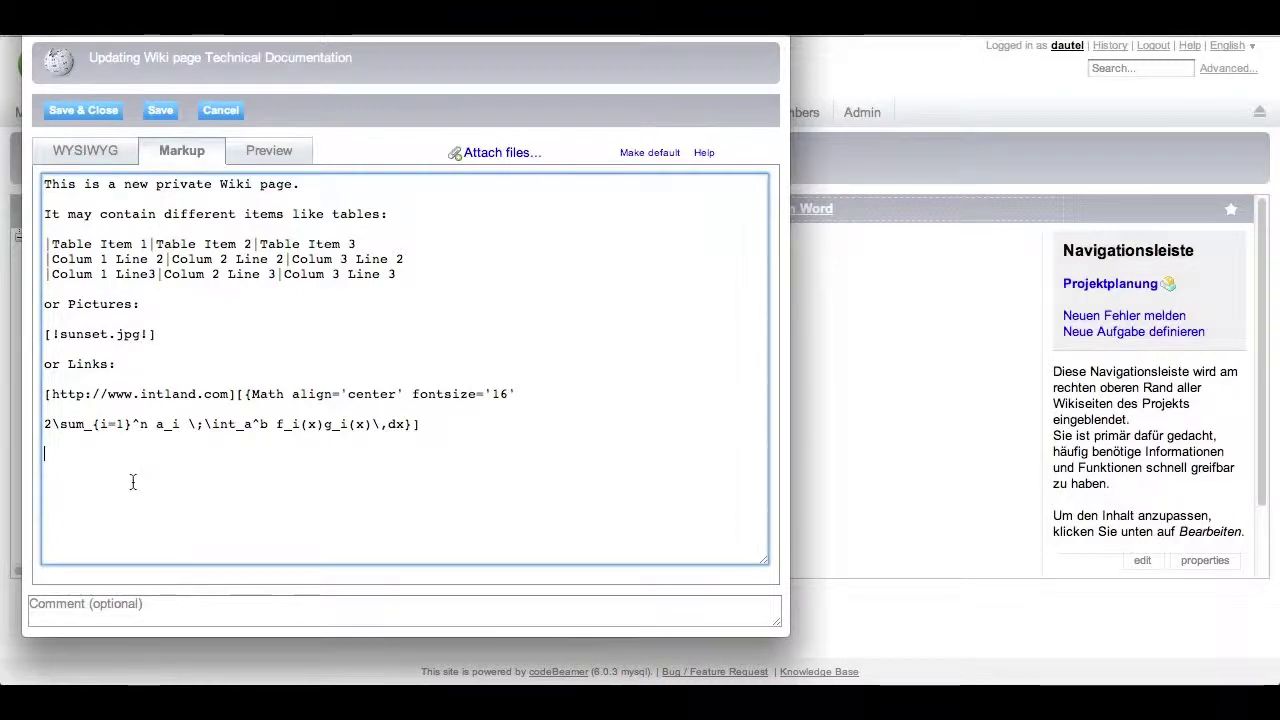
{"action": "type", "text": "[{Members}]"}
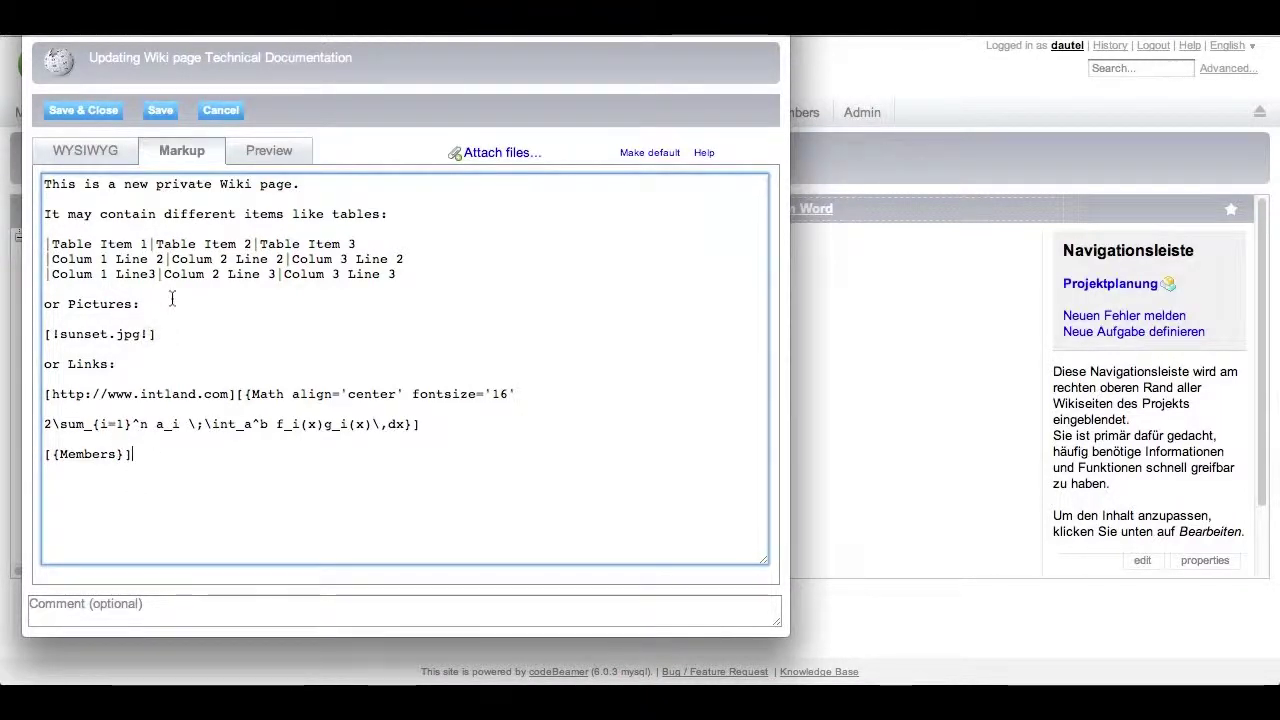
{"action": "left_click", "coordinate": [100, 111]}
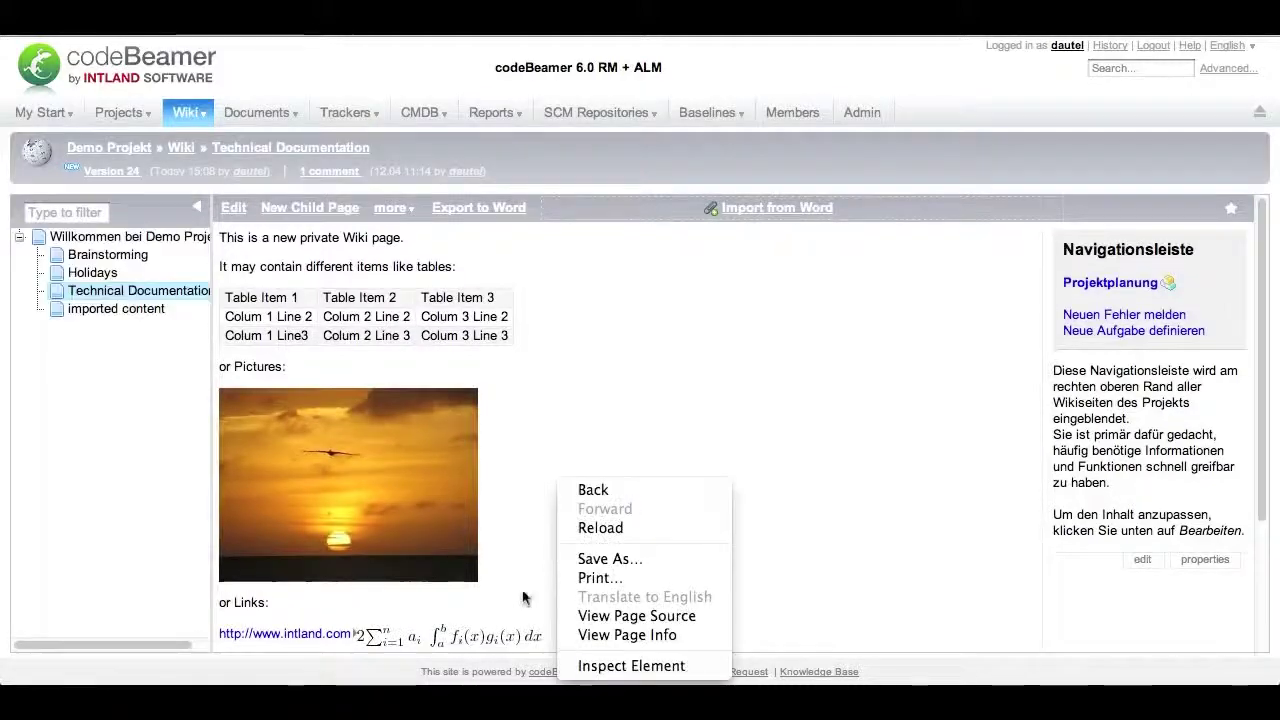
{"action": "left_click", "coordinate": [392, 608]}
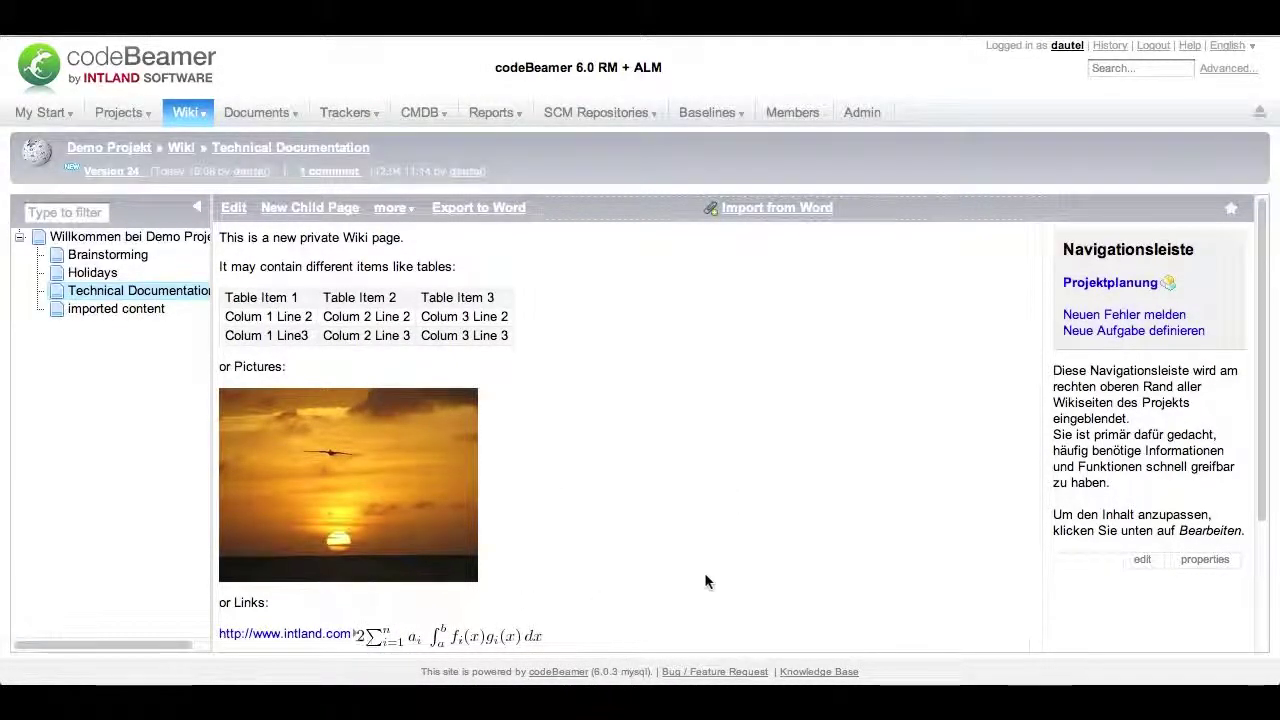
{"action": "scroll", "coordinate": [706, 567], "scroll_direction": "down", "scroll_amount": 3}
{"action": "scroll", "coordinate": [441, 591], "scroll_direction": "down", "scroll_amount": 1}
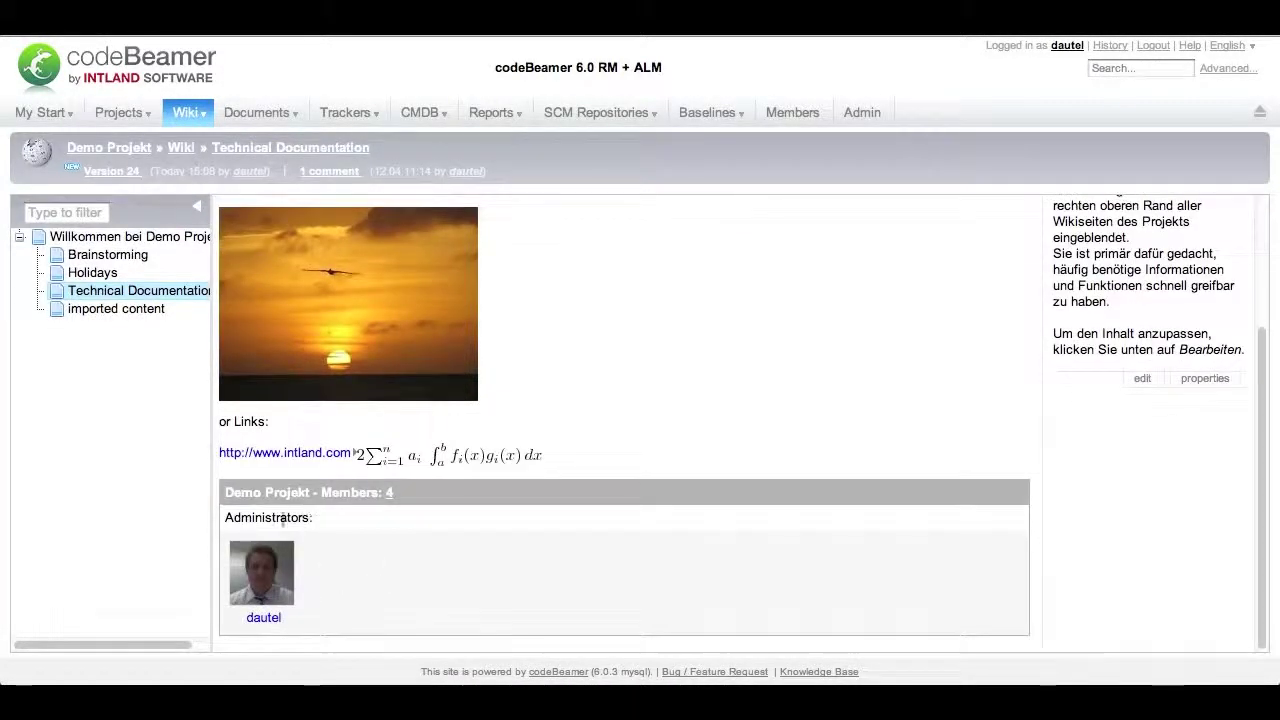
{"action": "scroll", "coordinate": [695, 387], "scroll_direction": "up", "scroll_amount": 1}
{"action": "scroll", "coordinate": [695, 387], "scroll_direction": "up", "scroll_amount": 2}
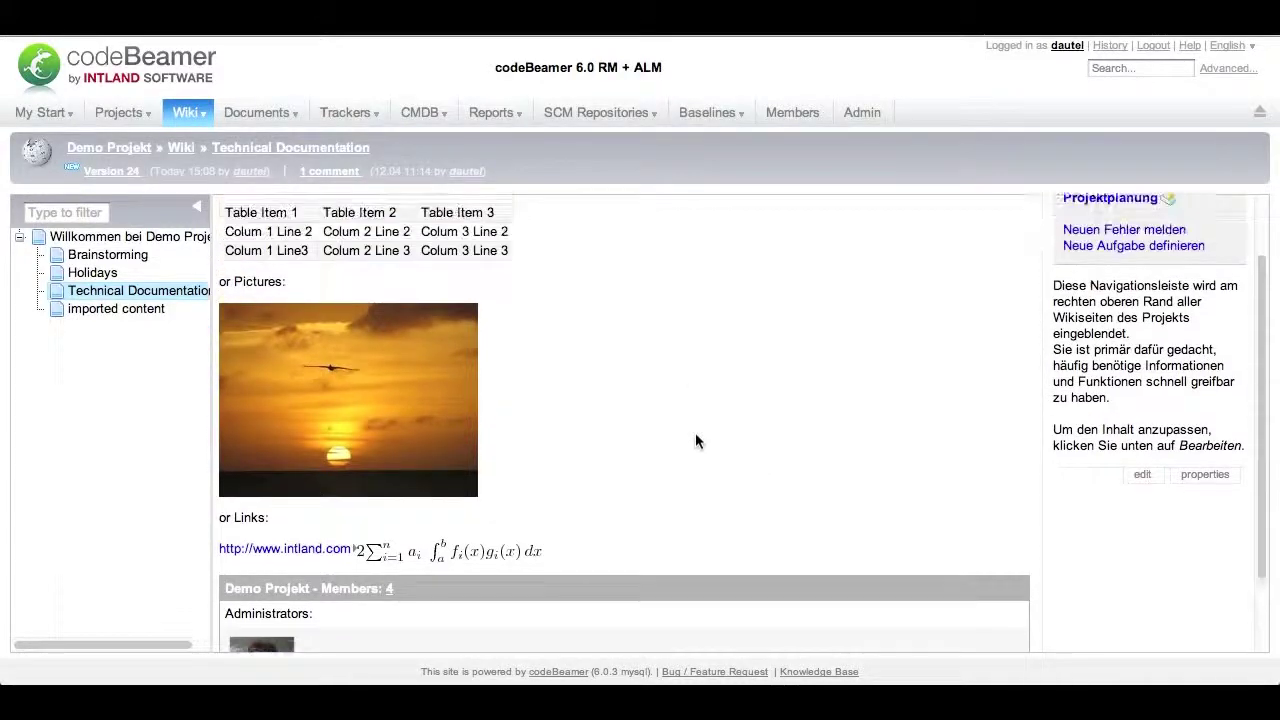
{"action": "scroll", "coordinate": [697, 384], "scroll_direction": "up", "scroll_amount": 2}
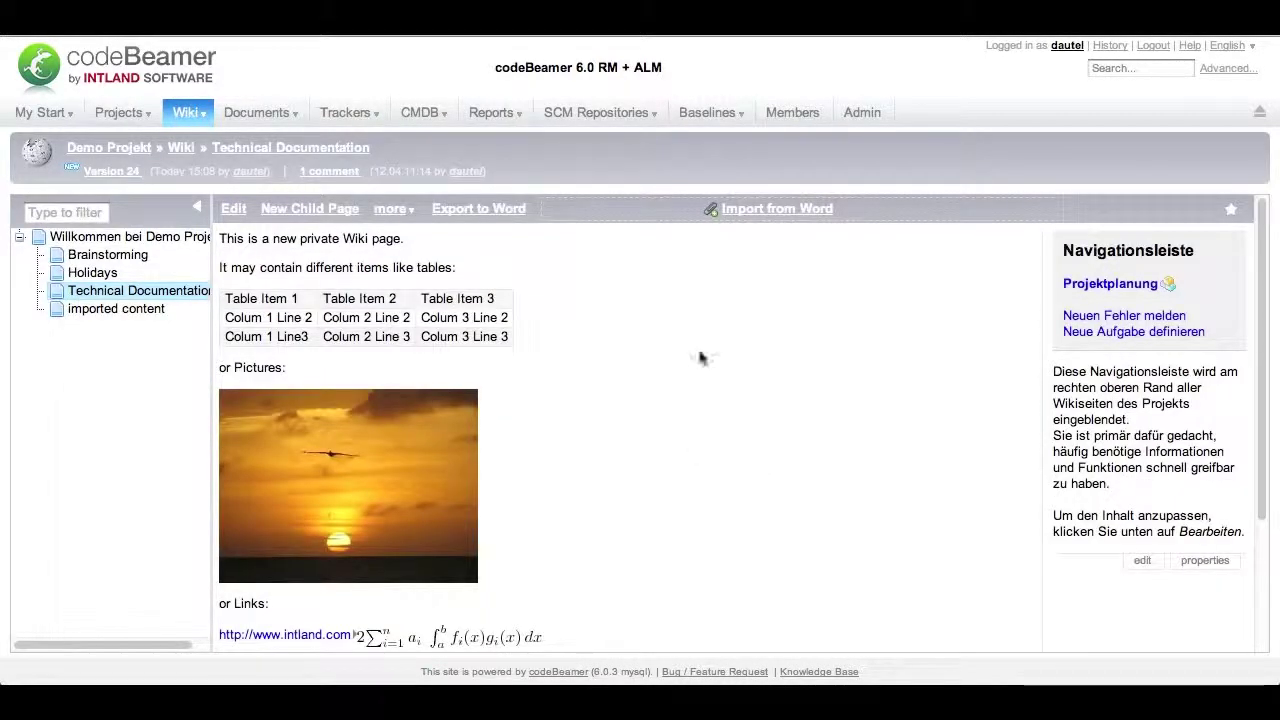
Create a new Demo Projekt baseline named 'new wiki baseline' from the Baselines list
{"action": "left_click", "coordinate": [711, 111]}
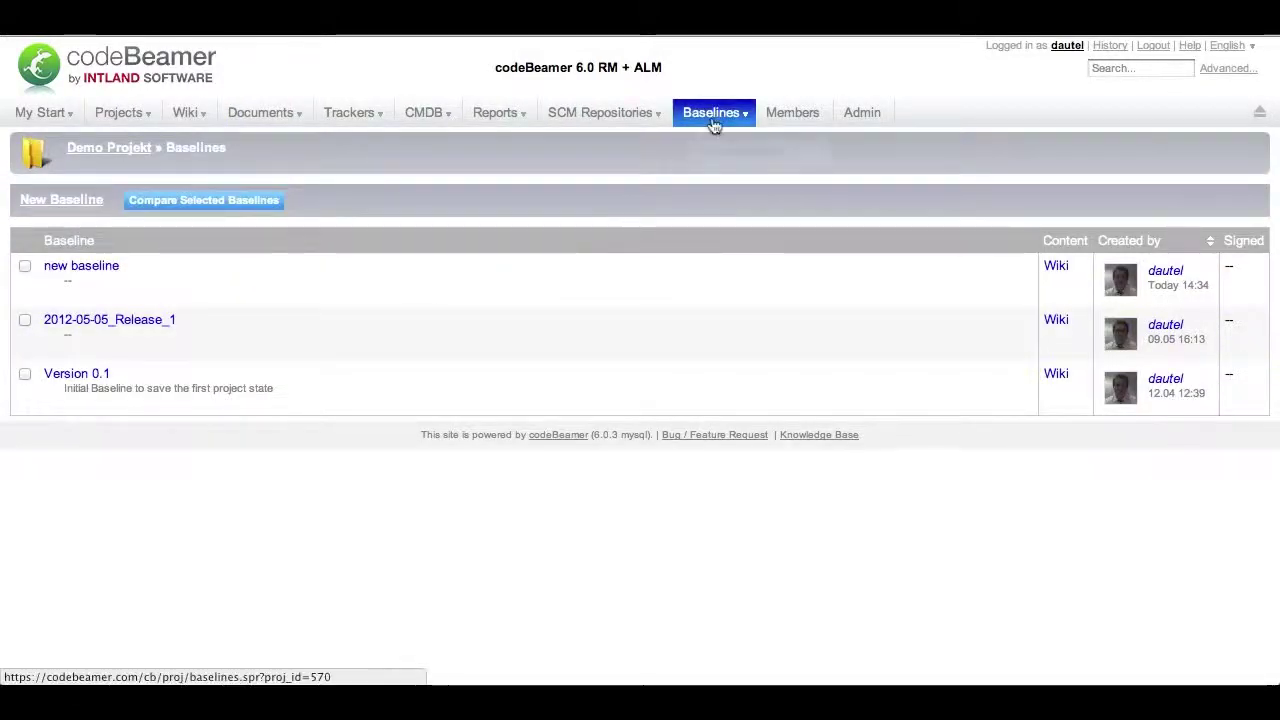
{"action": "mouse_move", "coordinate": [712, 113]}
{"action": "left_click", "coordinate": [715, 155]}
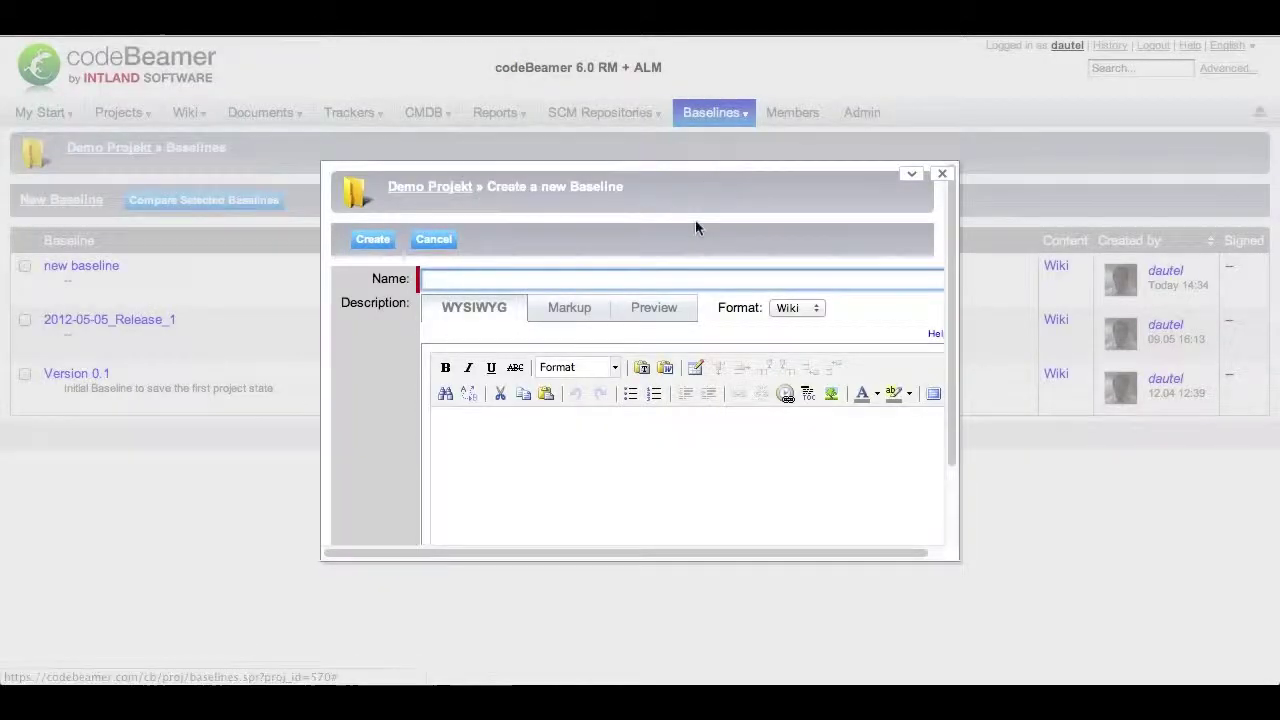
{"action": "left_click", "coordinate": [677, 278]}
{"action": "type", "text": "new"}
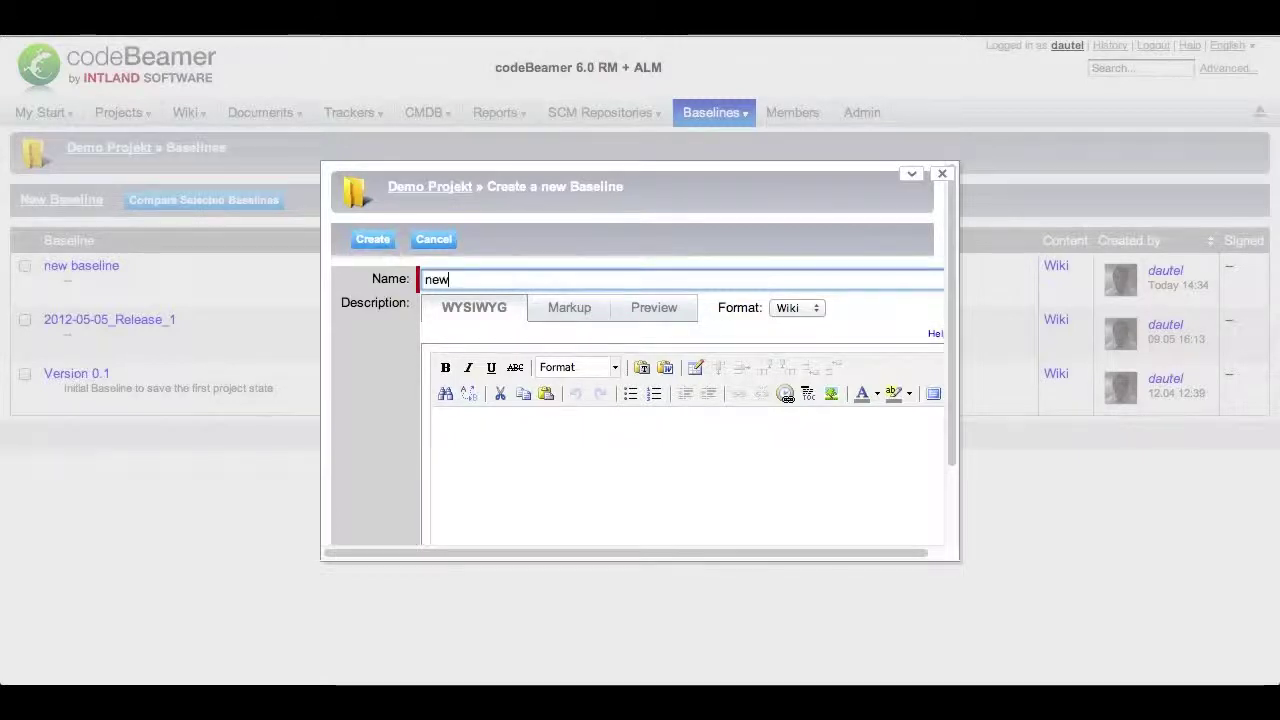
{"action": "type", "text": " wiki "}
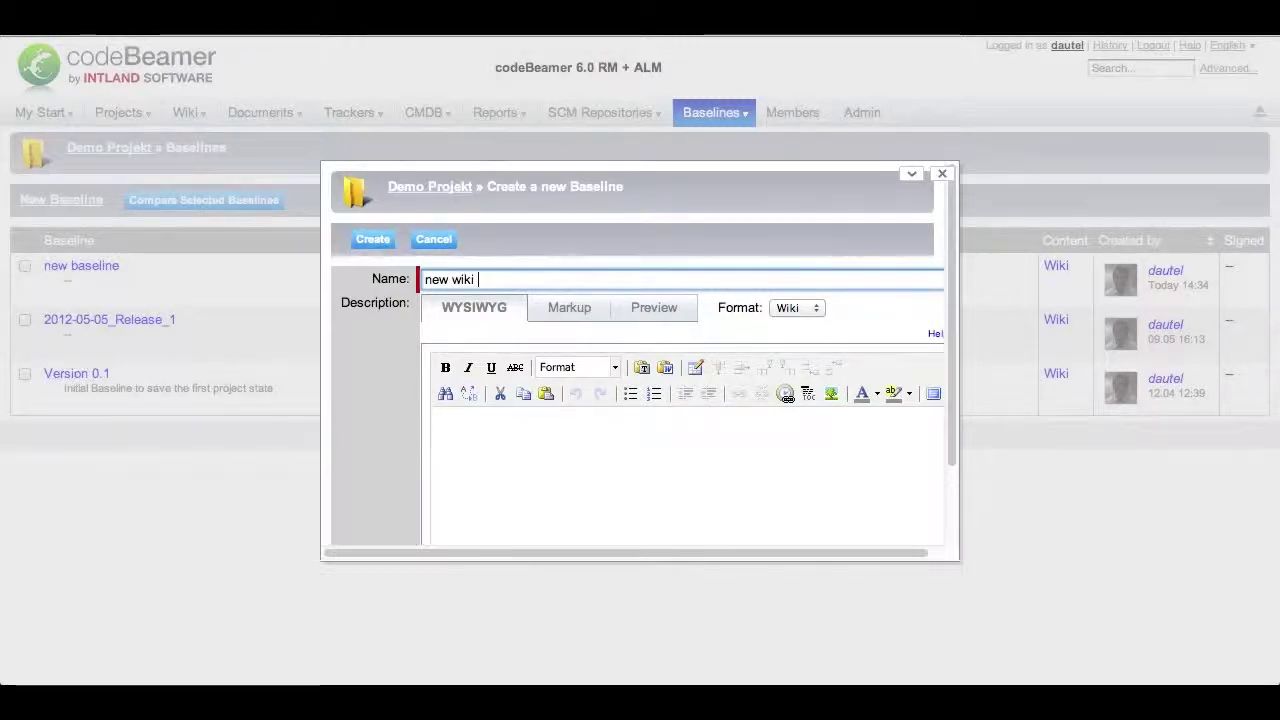
{"action": "type", "text": "baseline"}
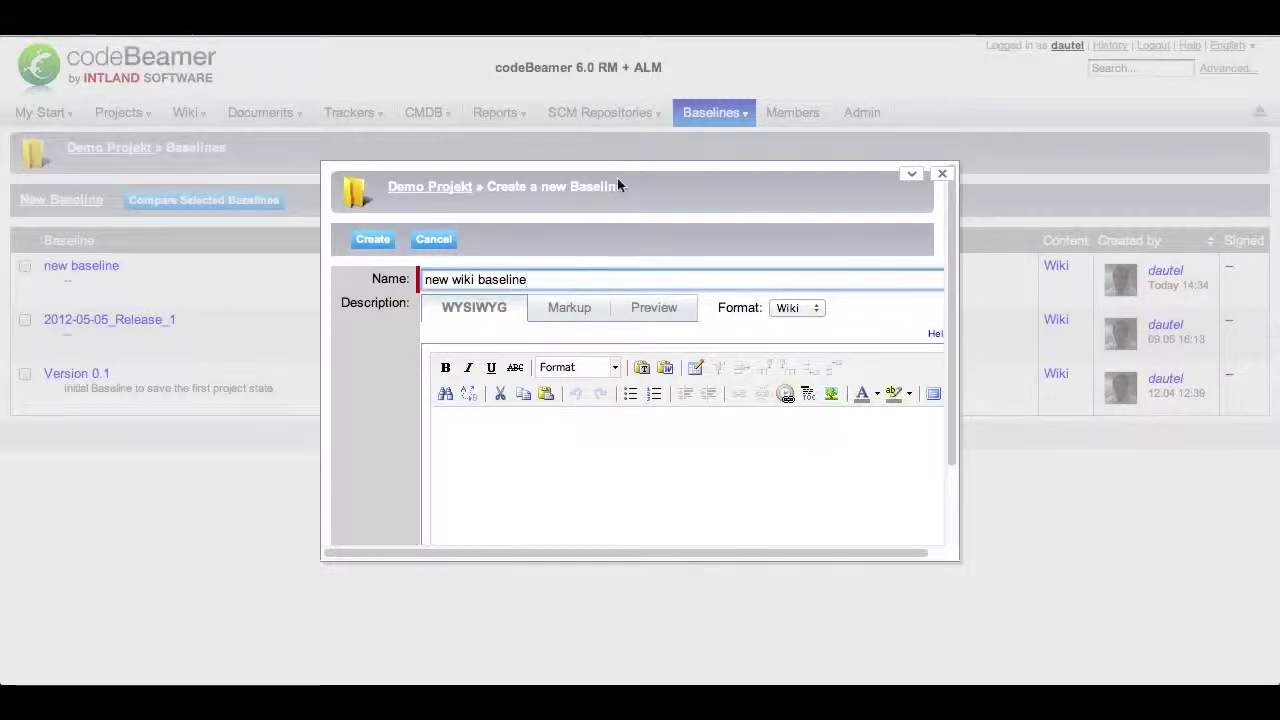
{"action": "left_click", "coordinate": [372, 240]}
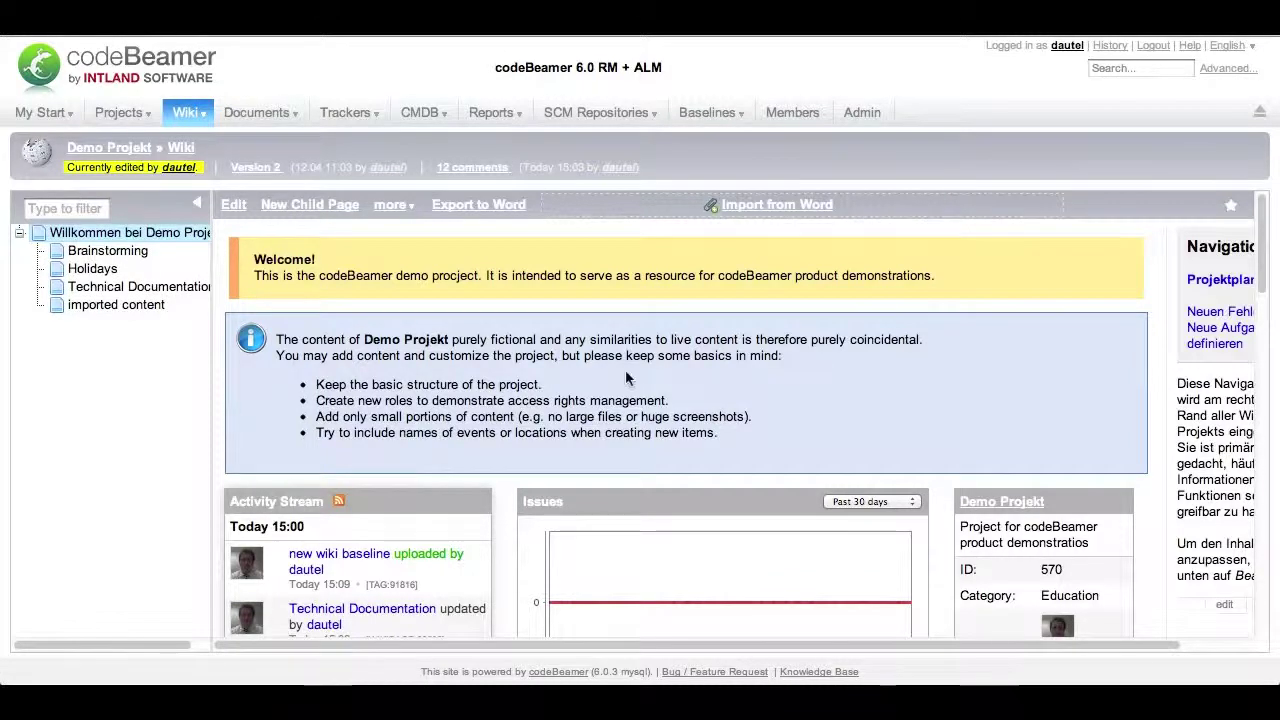
Back in the codeBeamer browser, show the Willkommen bei Demo Projekt page's Properties with its document approval workflow
{"action": "key", "text": "F3"}
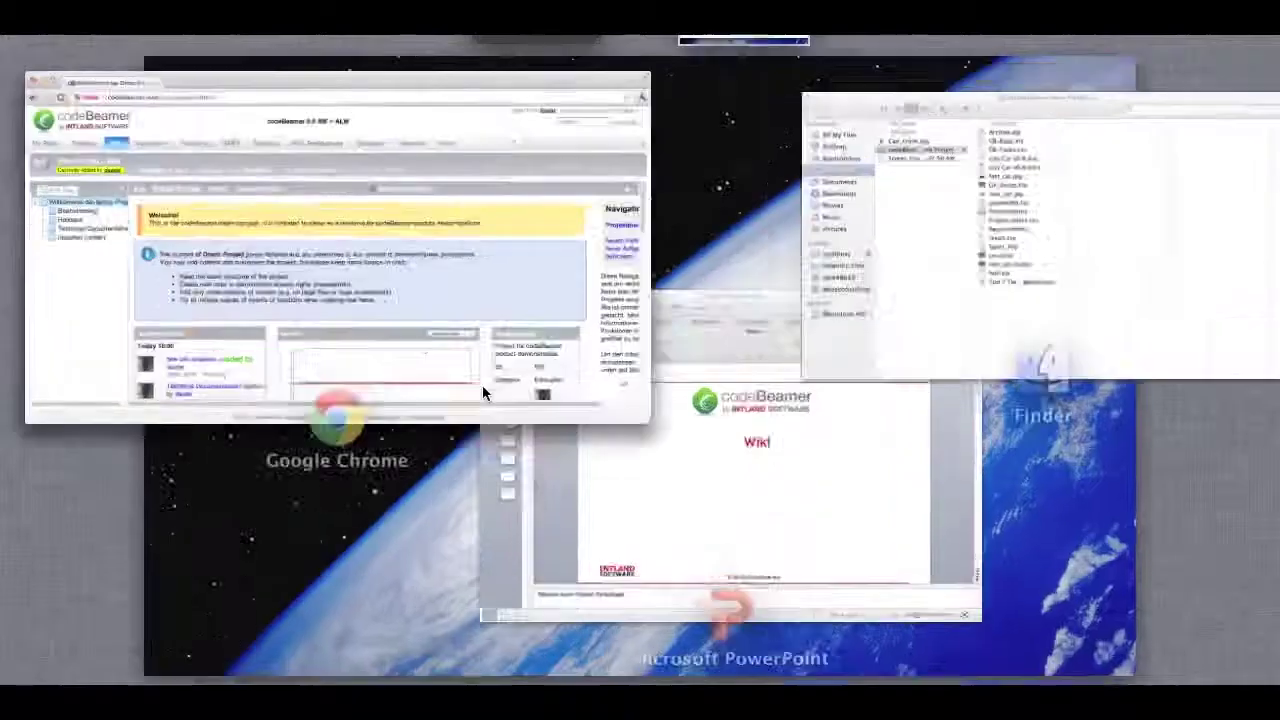
{"action": "left_click", "coordinate": [482, 385]}
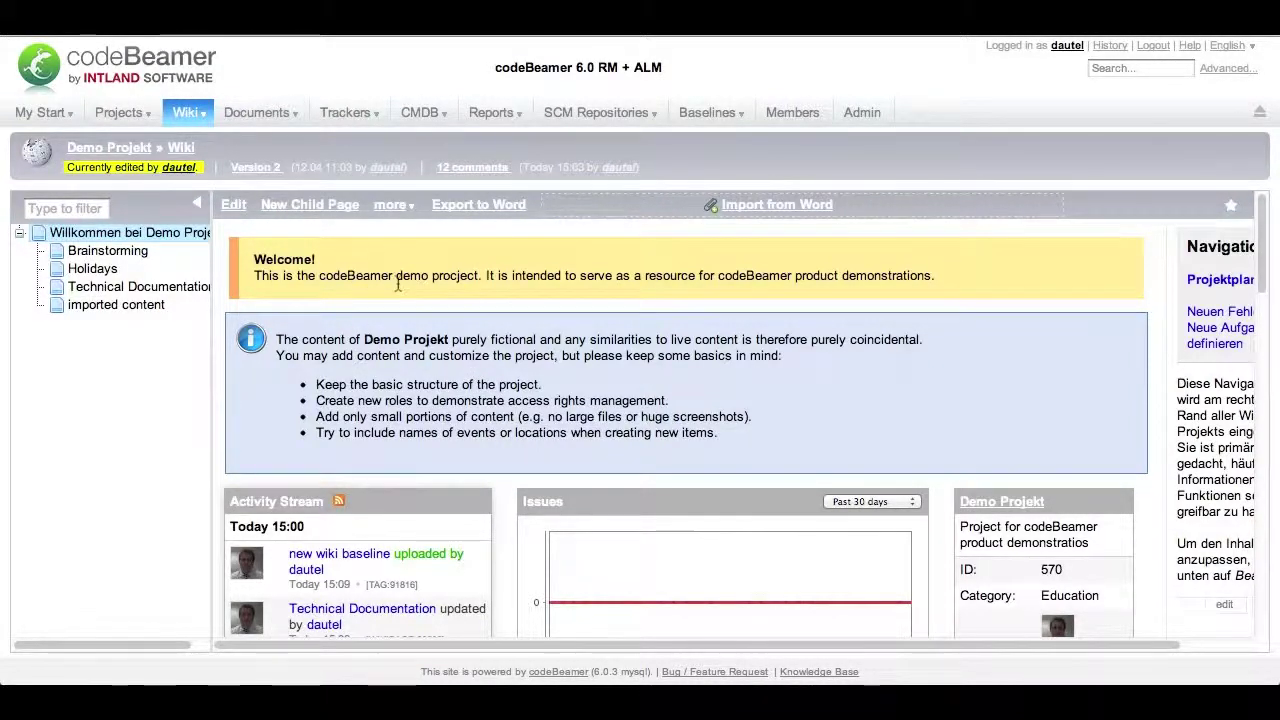
{"action": "left_click", "coordinate": [390, 206]}
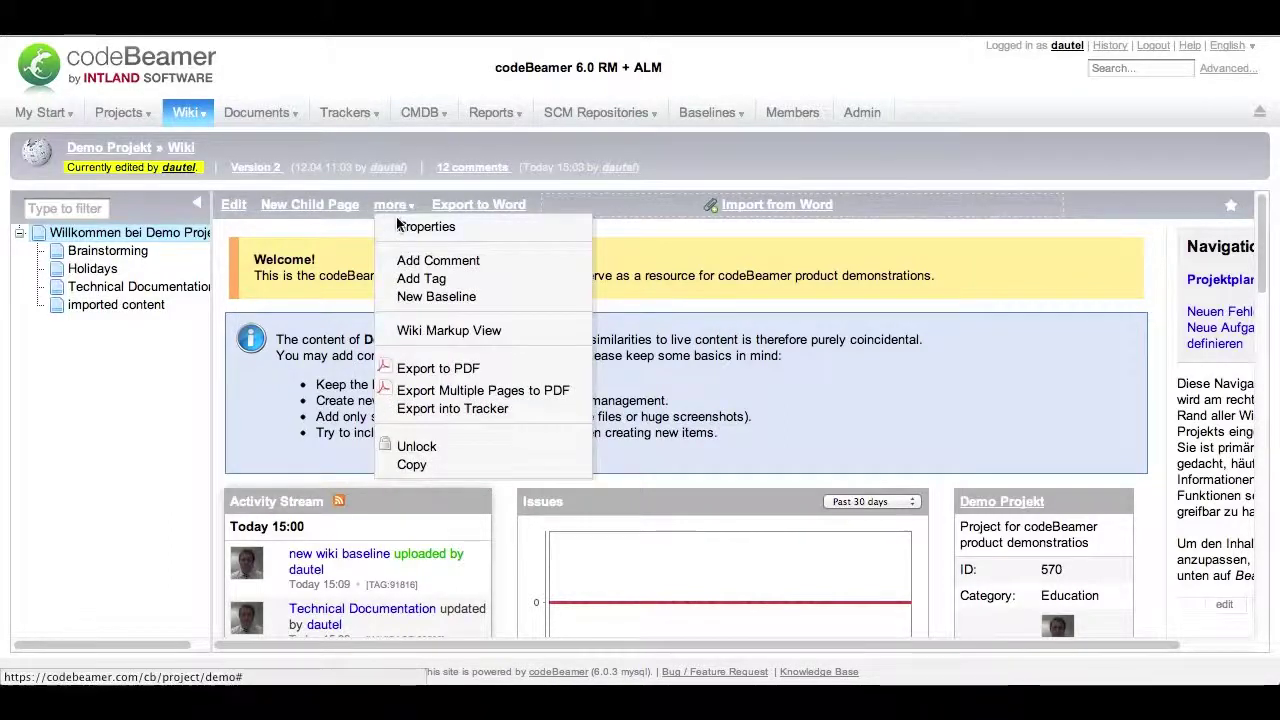
{"action": "left_click", "coordinate": [403, 238]}
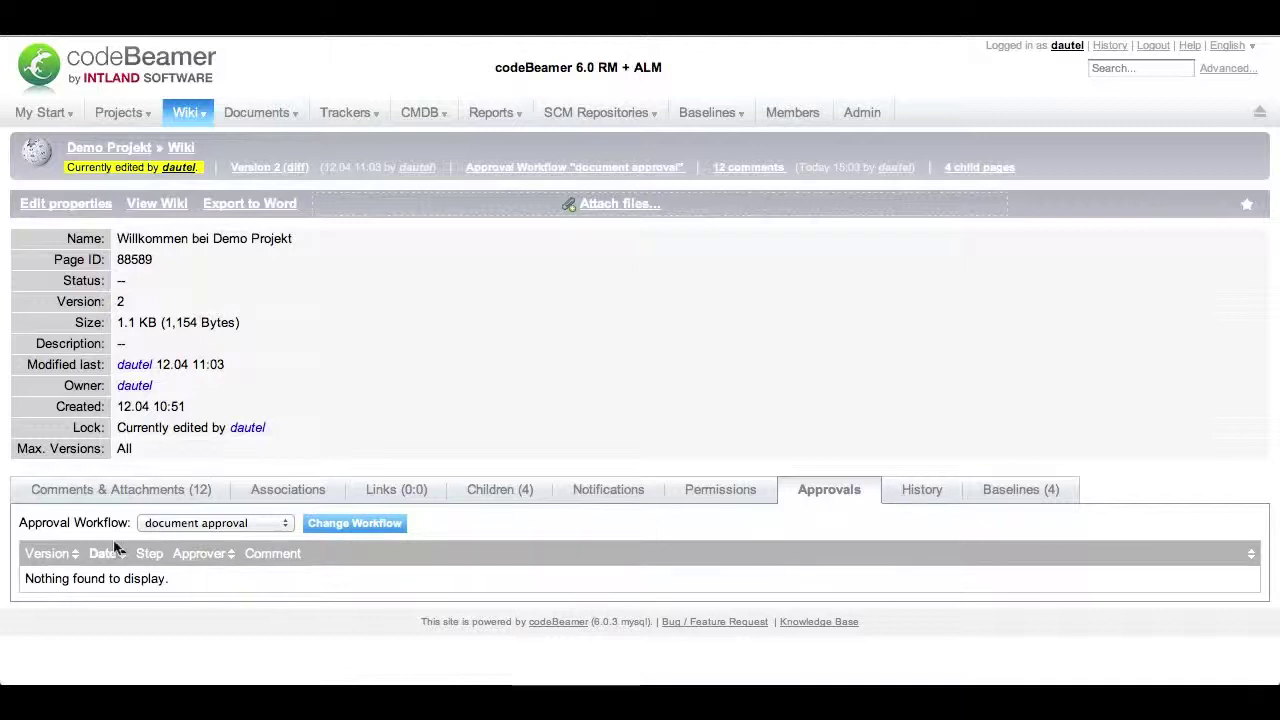
{"action": "left_click", "coordinate": [160, 522]}
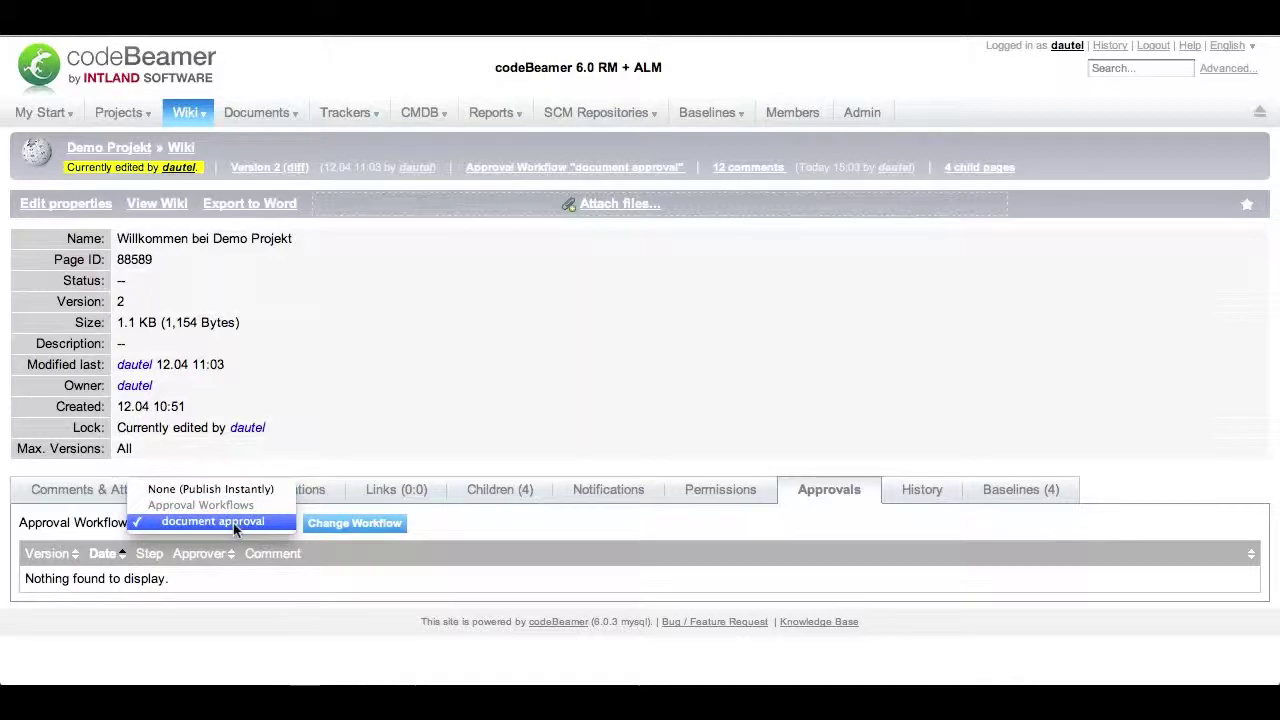
{"action": "left_click", "coordinate": [484, 530]}
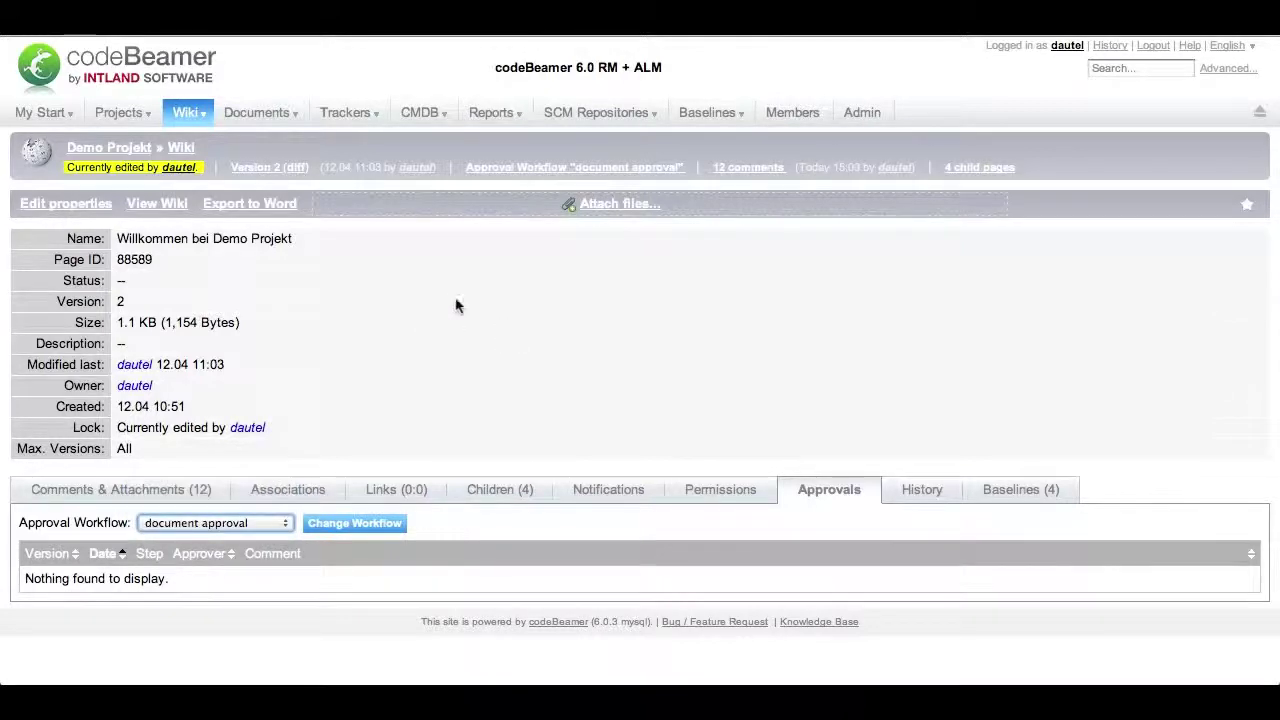